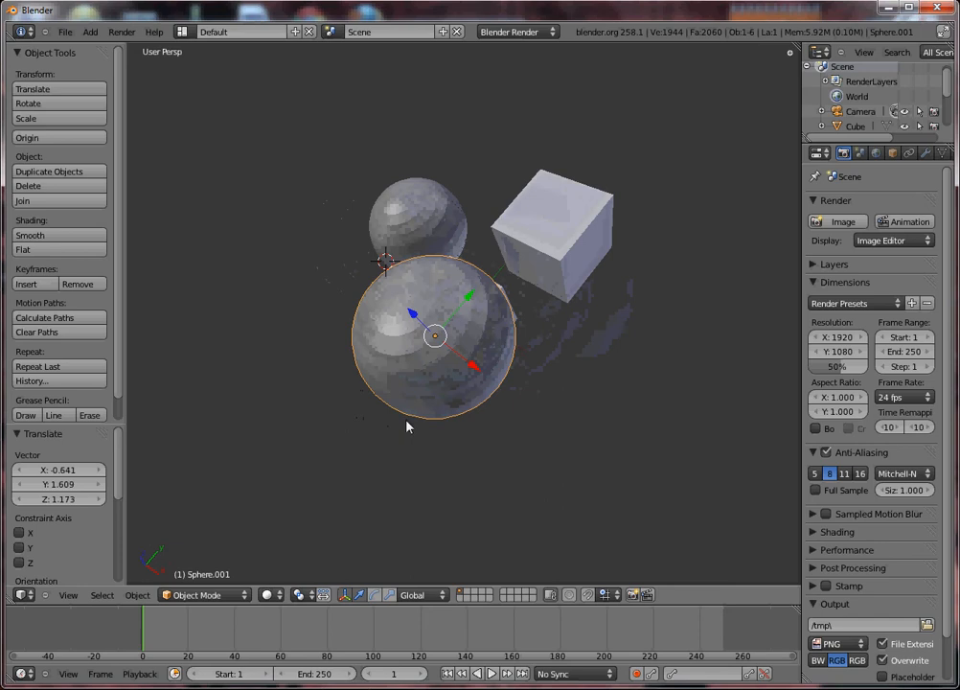
Select the front cube and enter Edit Mode on it.
middle_click_drag(406, 426, 475, 415)
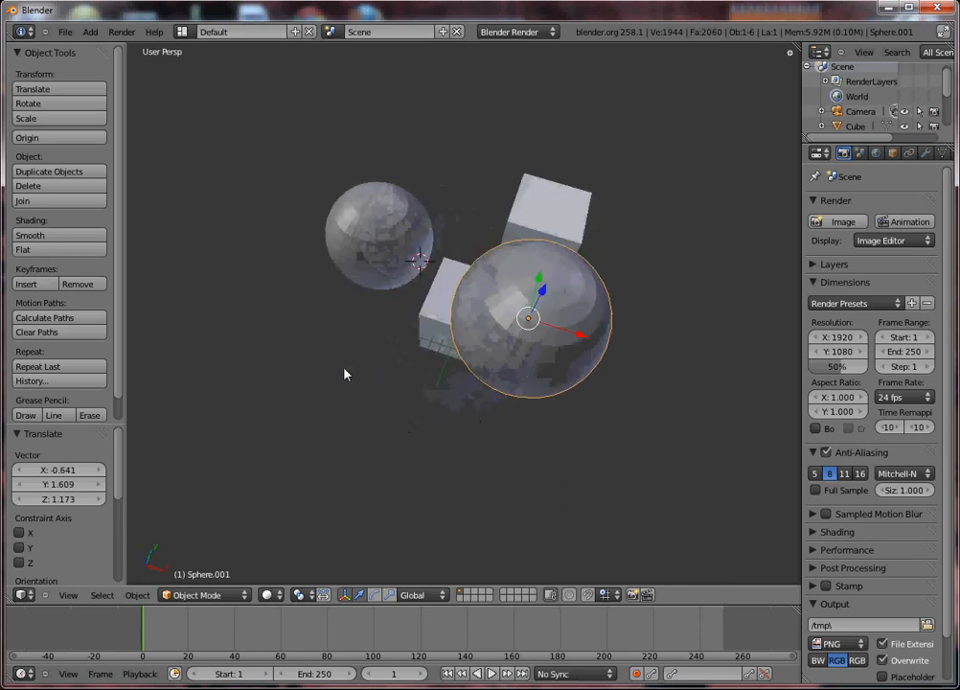
middle_click_drag(533, 414, 551, 322)
middle_click_drag(337, 323, 535, 355)
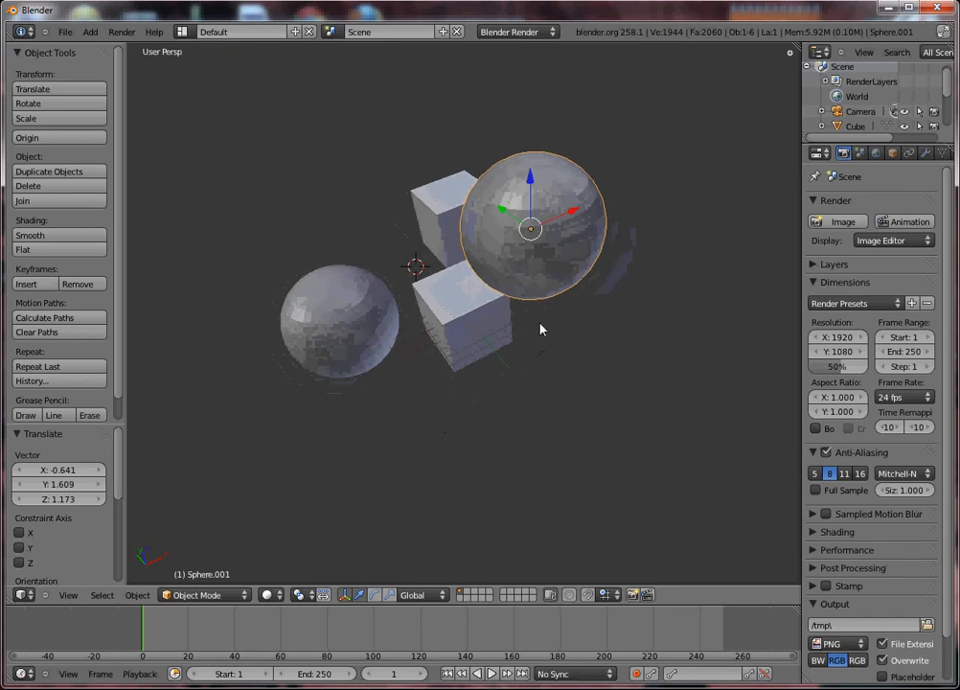
middle_click_drag(467, 372, 524, 337)
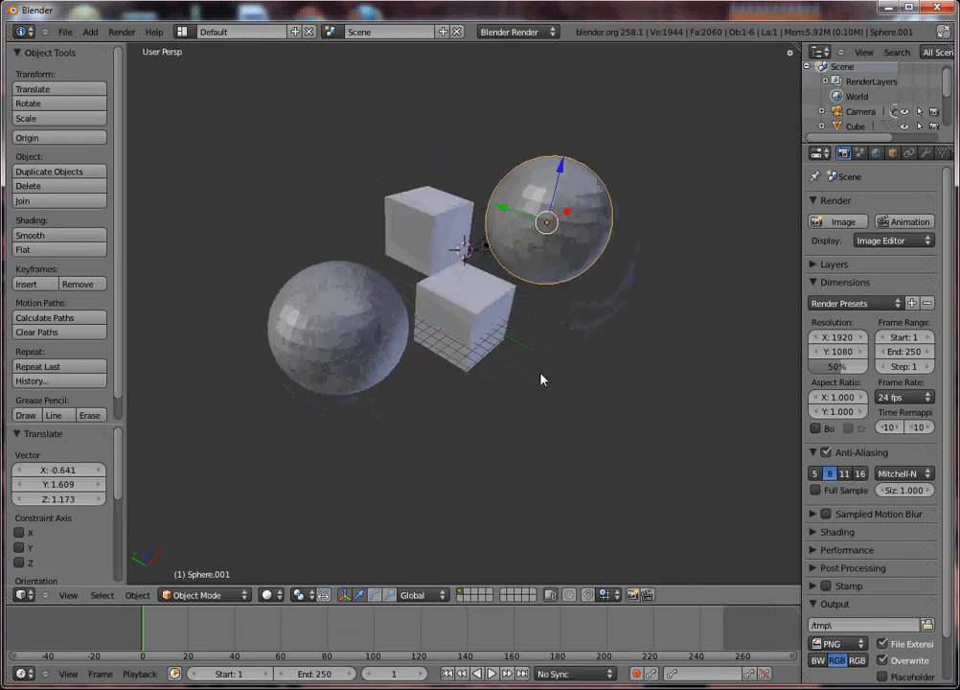
middle_click_drag(518, 385, 474, 314)
right_click(474, 314)
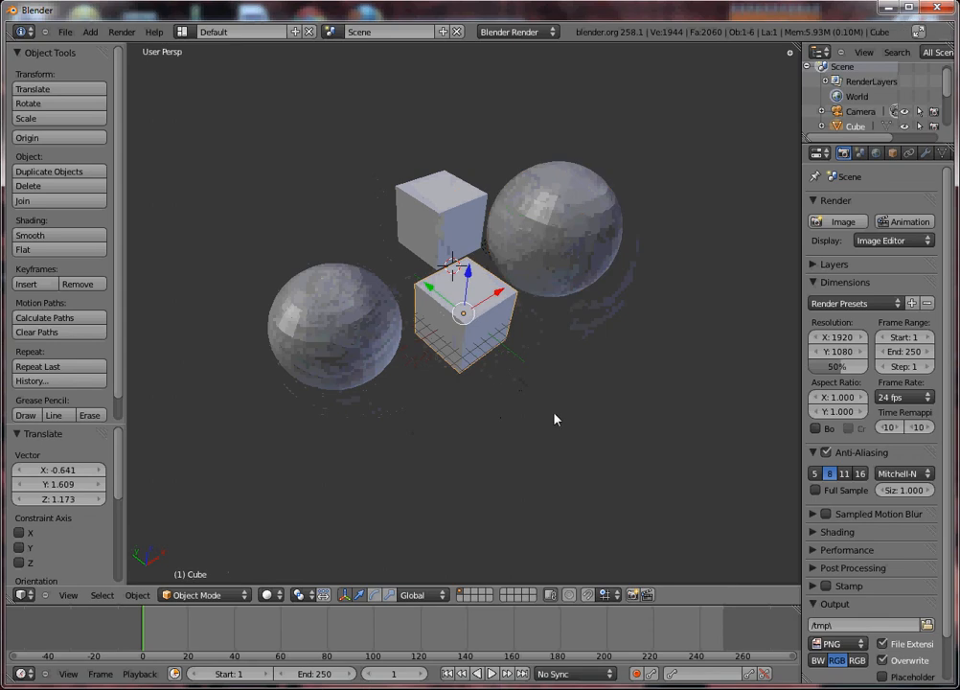
key("Tab")
Select the whole linked sphere inside the cube in wireframe, return to solid display and move it out beside the cube by about 3.72, -6.00, -0.74.
middle_click_drag(408, 351, 448, 424)
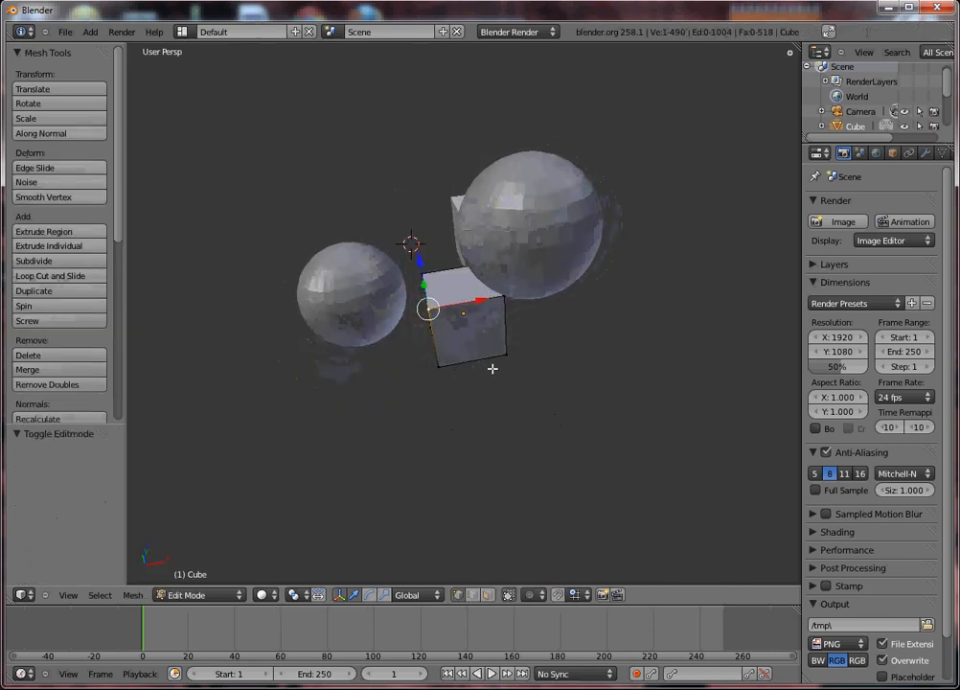
mouse_move(492, 368)
middle_mouse_down()
mouse_move(647, 401)
mouse_move(512, 525)
mouse_move(494, 466)
mouse_move(454, 424)
mouse_move(457, 315)
mouse_move(451, 340)
middle_mouse_up()
key("z")
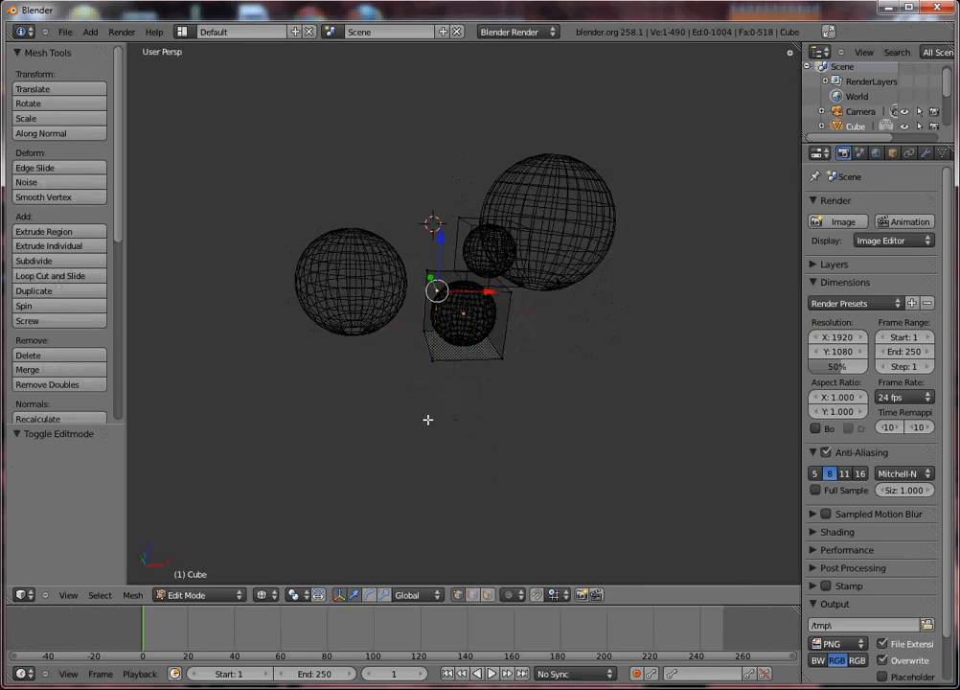
scroll(429, 420, "up", 4)
middle_click_drag(331, 425, 480, 340)
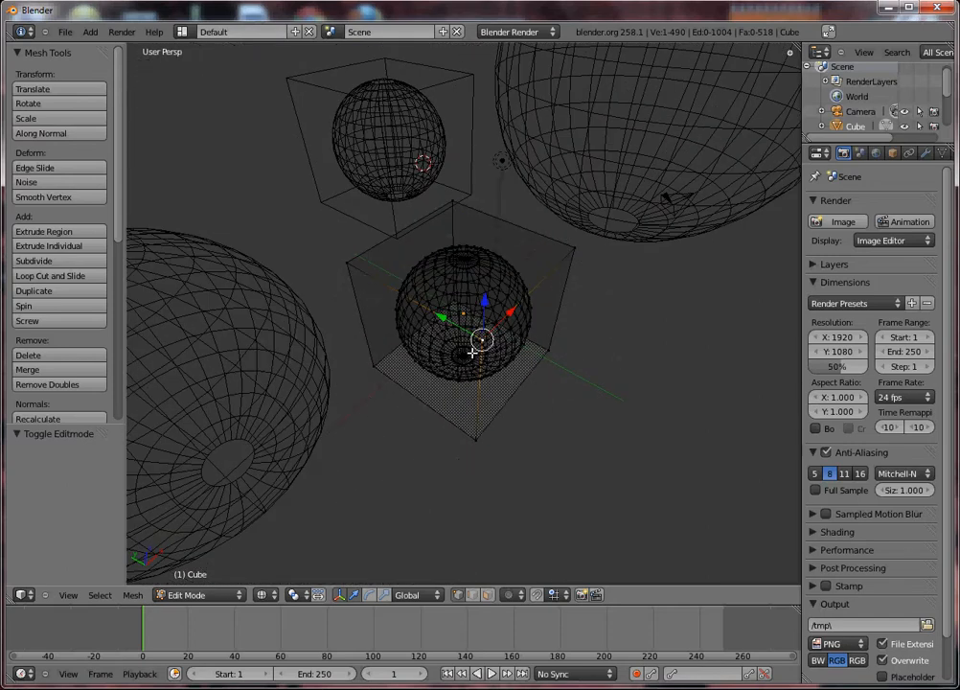
left_click(477, 262)
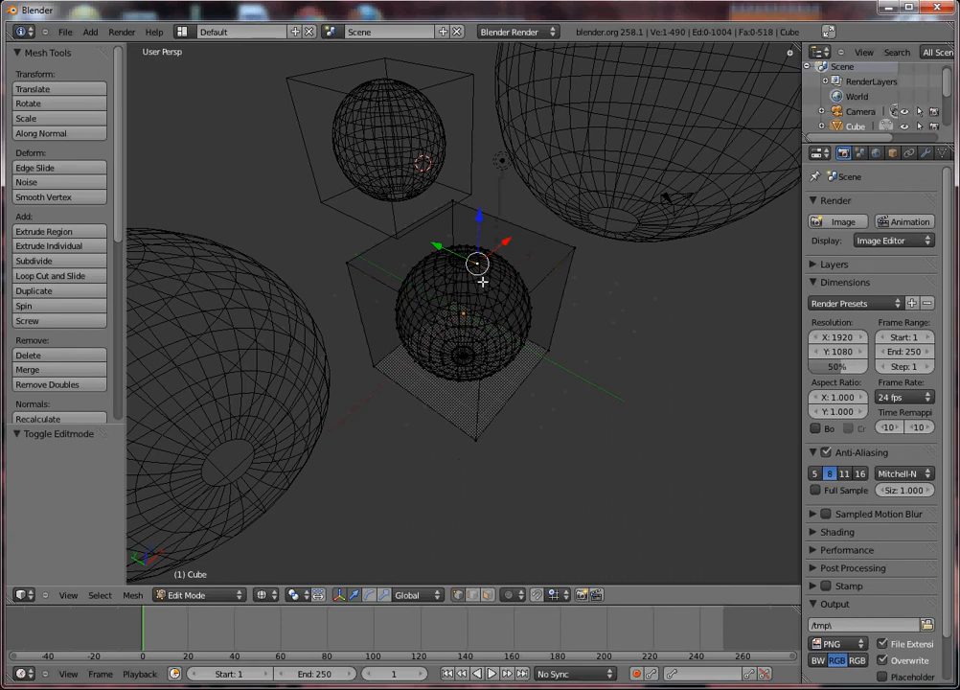
key("ctrl+l")
key("z")
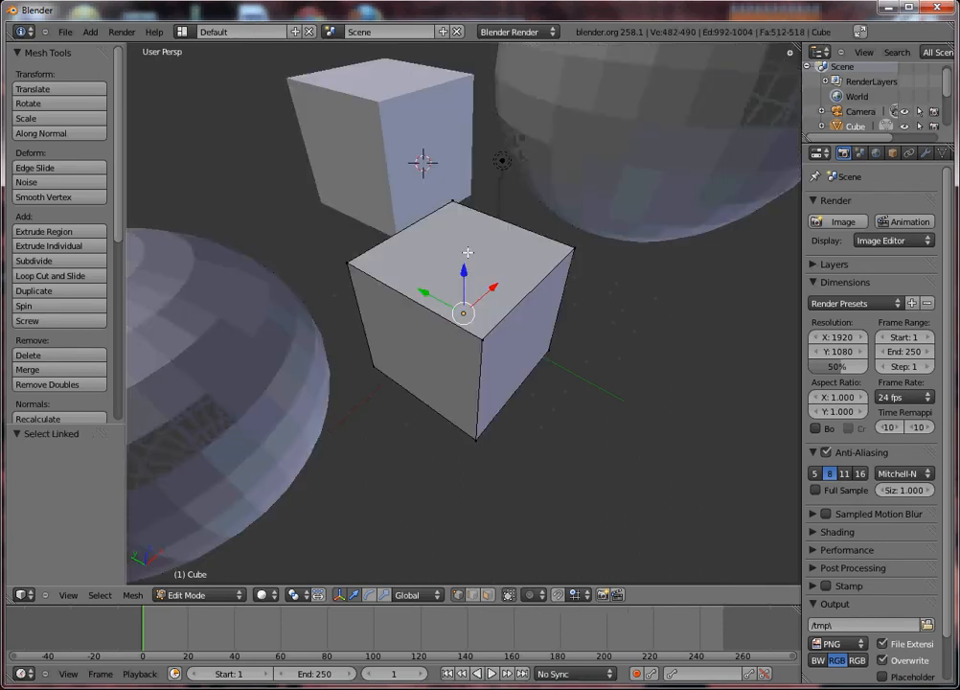
key("g")
left_click(504, 294)
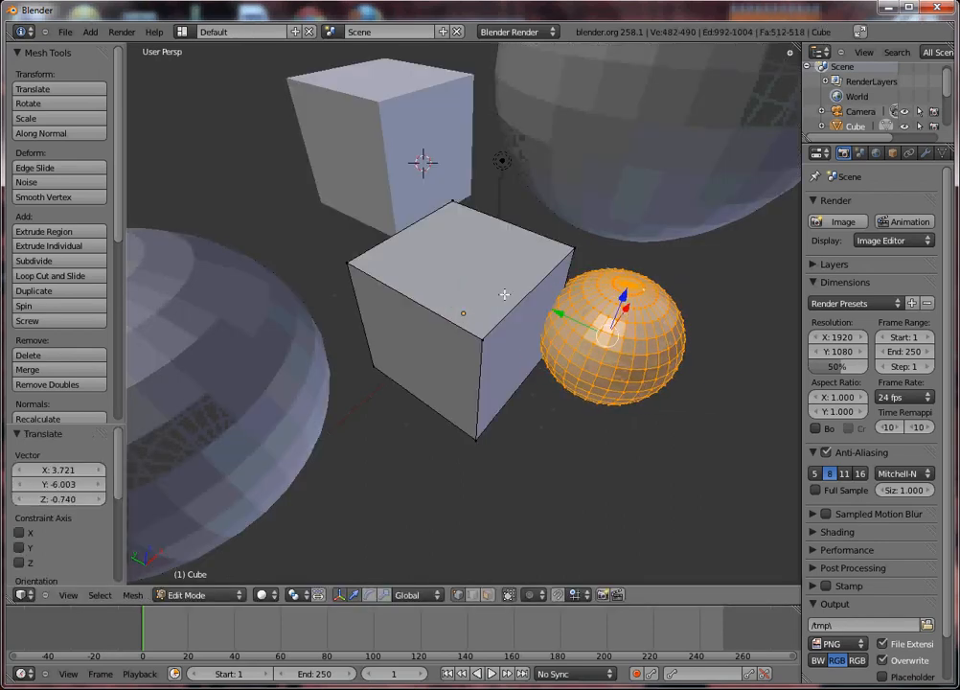
Select single corner vertices of the cube and vertices of the moved-out sphere, and extend the selection to its linked geometry.
right_click(483, 336)
right_click(573, 248)
right_click(594, 306)
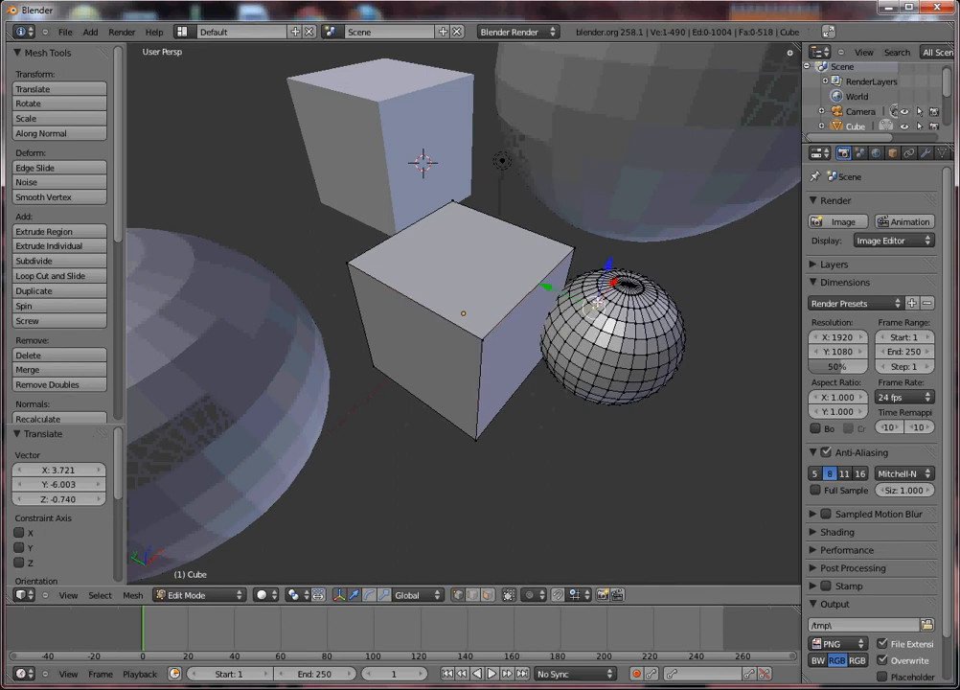
right_click(633, 327)
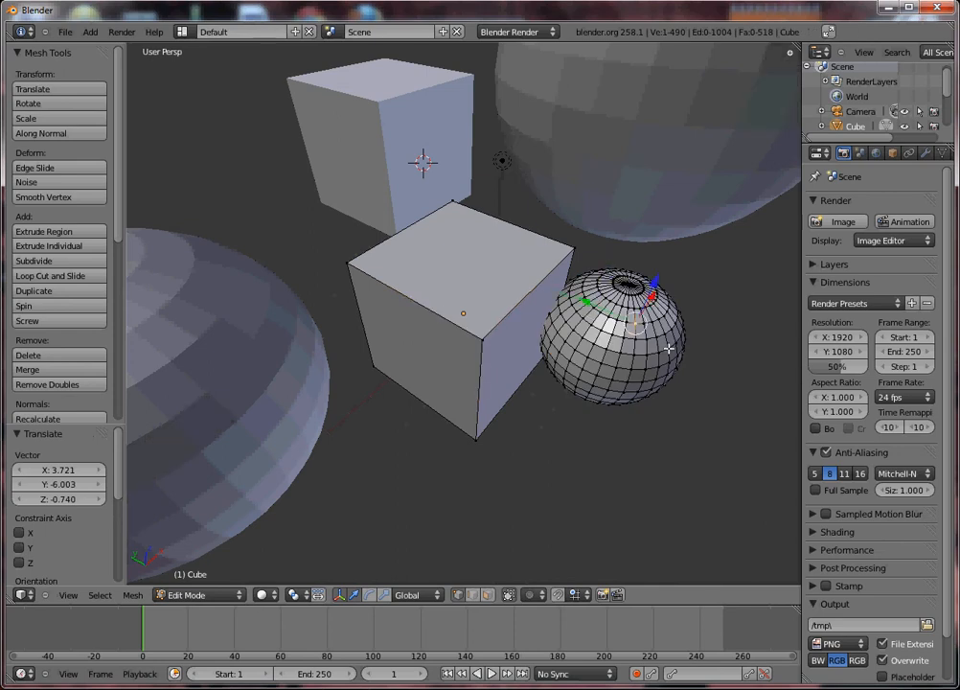
key("ctrl+l")
Undo the recent vertex selections and the sphere's move out of the cube.
key("ctrl+z")
key("ctrl+z")
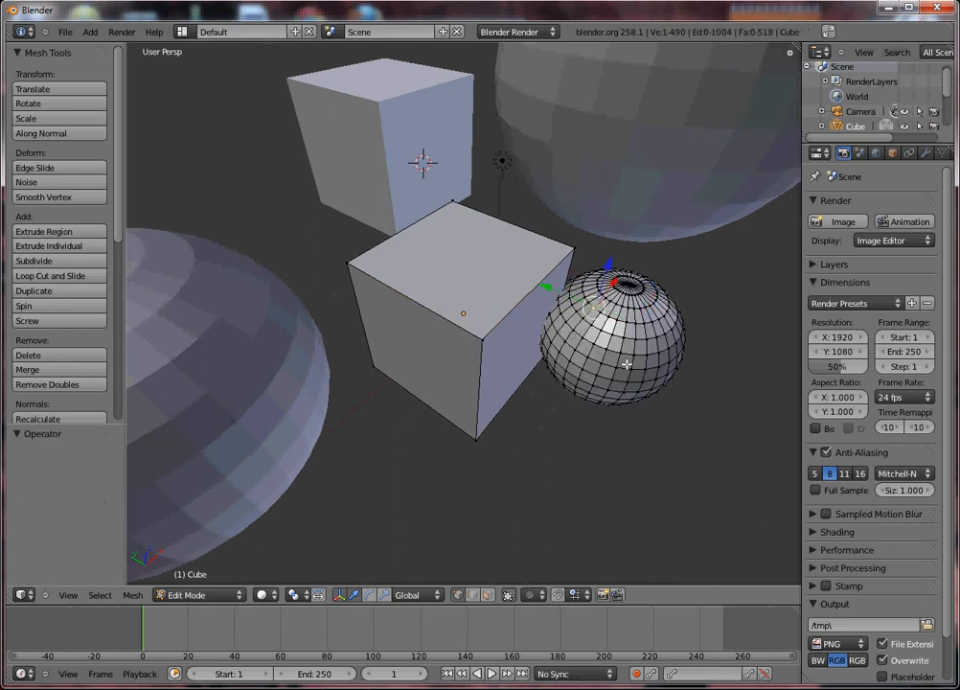
key("ctrl+z")
key("ctrl+z")
key("ctrl+z")
key("ctrl+z")
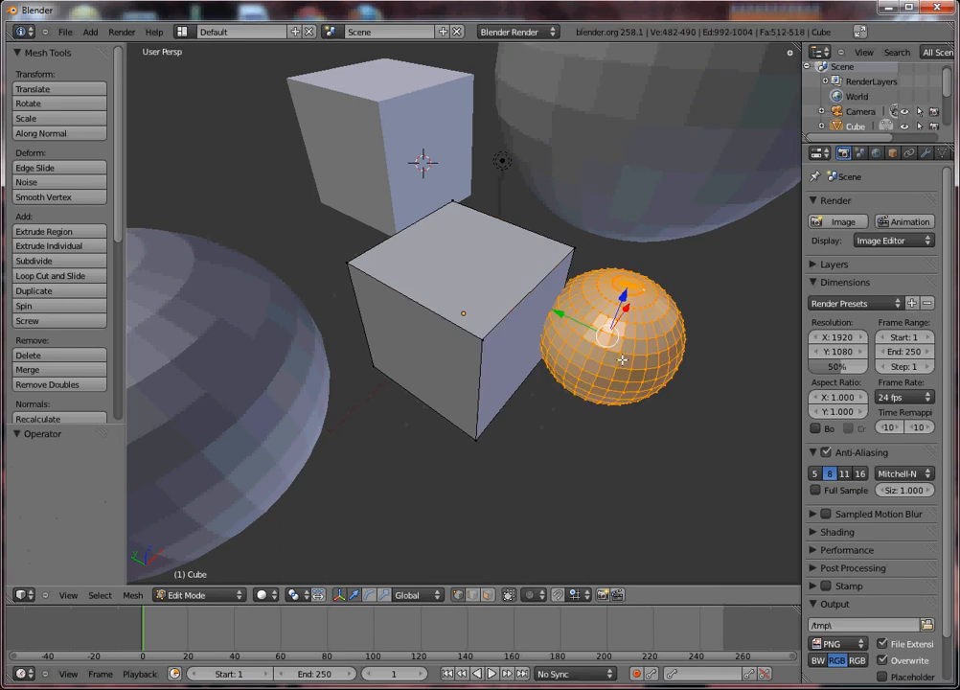
Select two upper corner vertices of the cube one after the other, and toggle wireframe display on and off.
middle_click_drag(520, 363, 429, 313)
right_click(428, 315)
right_click(362, 261)
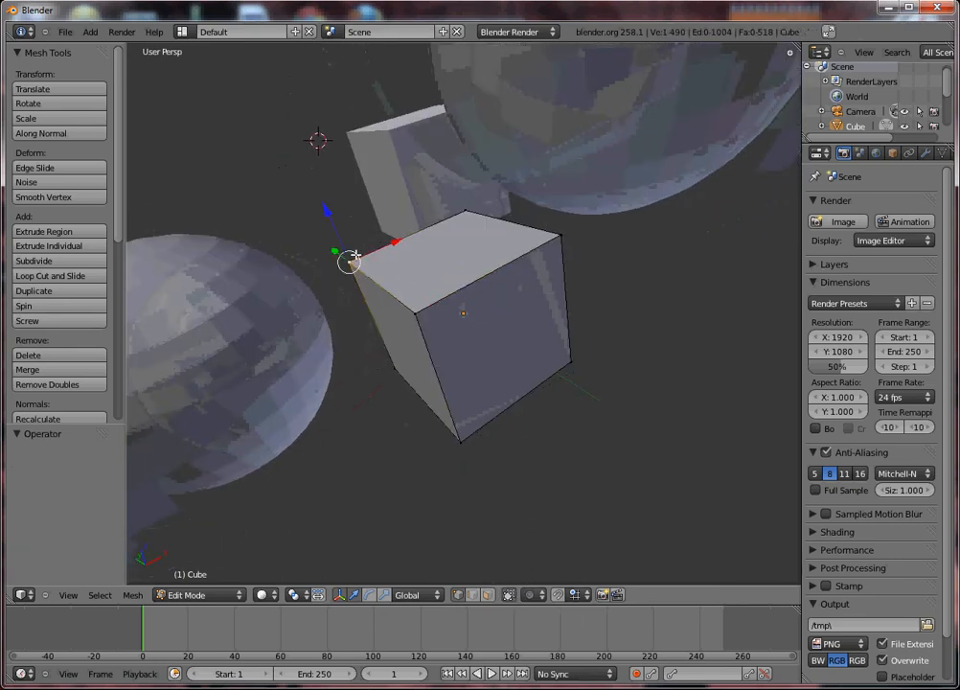
middle_click_drag(366, 322, 439, 344)
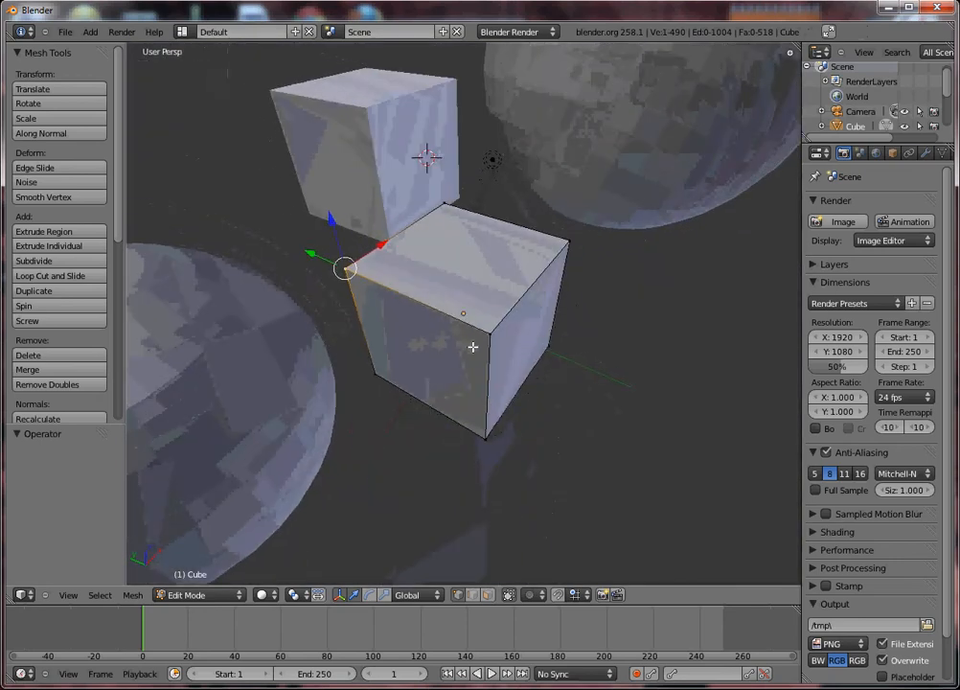
mouse_move(518, 385)
middle_mouse_down()
mouse_move(509, 326)
mouse_move(531, 367)
middle_mouse_up()
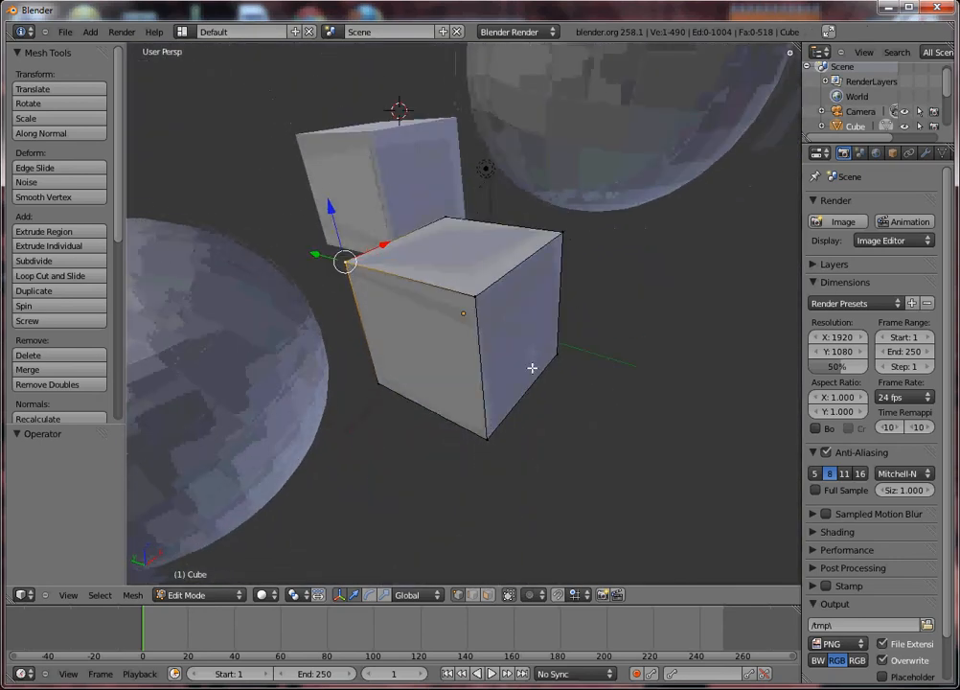
key("z")
key("z")
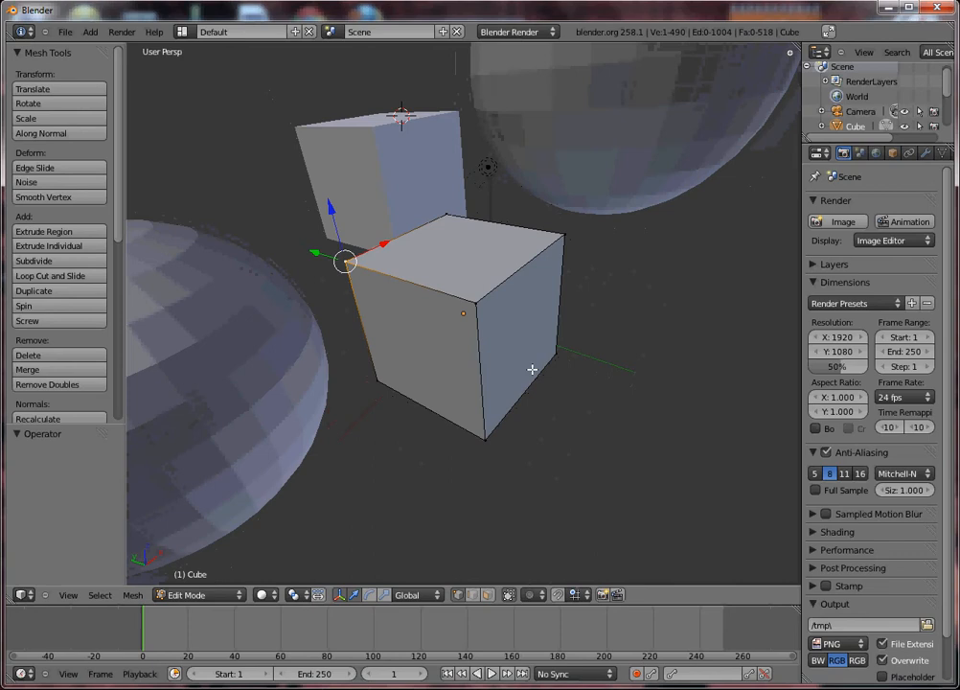
Select the cube's near upper corner, select a vertex of the enclosed sphere in wireframe instead, and return to solid display.
right_click(479, 302)
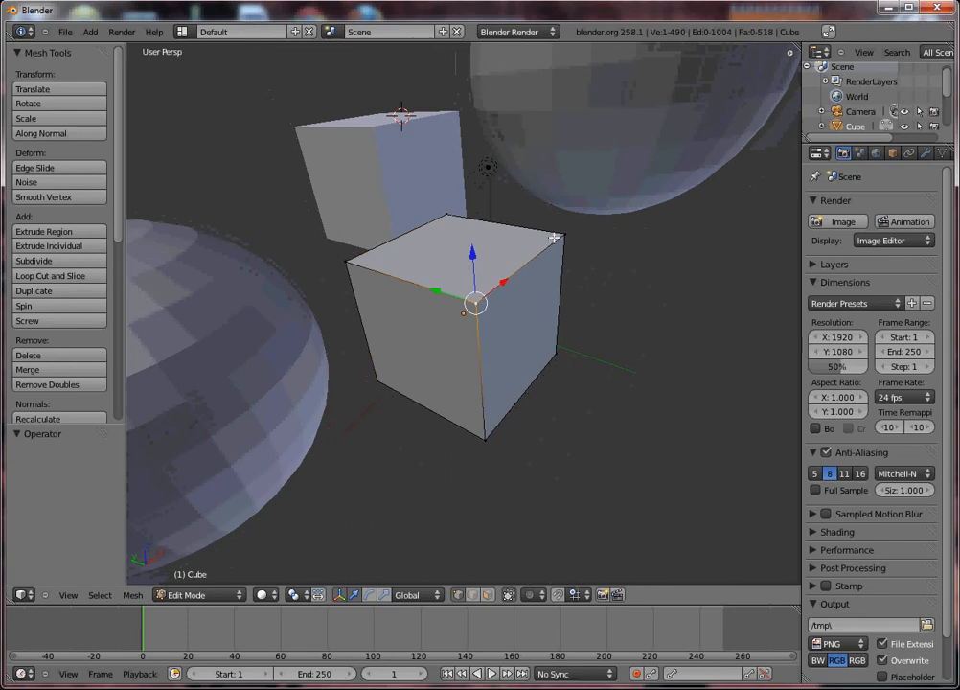
key("z")
mouse_move(554, 249)
middle_mouse_down()
mouse_move(527, 317)
mouse_move(491, 262)
mouse_move(493, 338)
mouse_move(459, 250)
middle_mouse_up()
mouse_move(487, 379)
middle_mouse_down()
mouse_move(446, 282)
mouse_move(520, 289)
mouse_move(529, 335)
mouse_move(468, 361)
middle_mouse_up()
key("z")
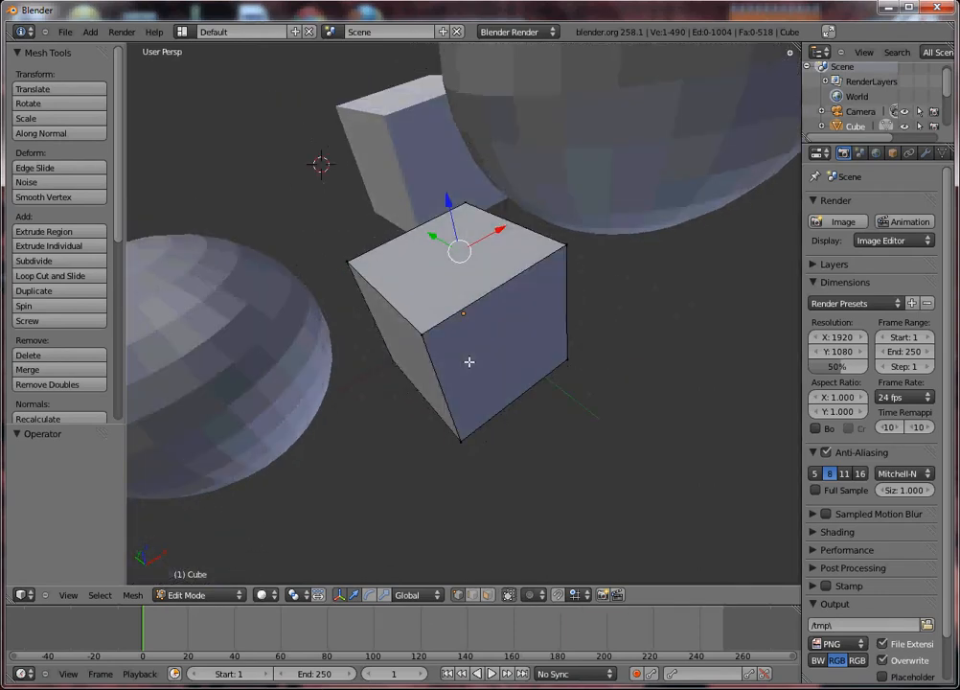
Switch to the front orthographic view.
key("KP_1")
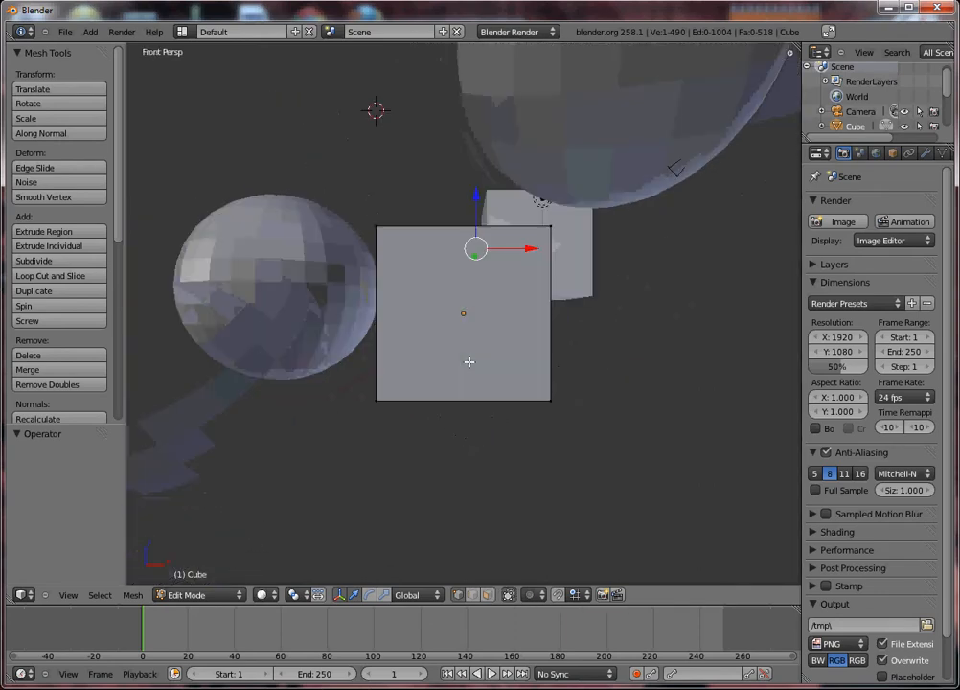
key("KP_5")
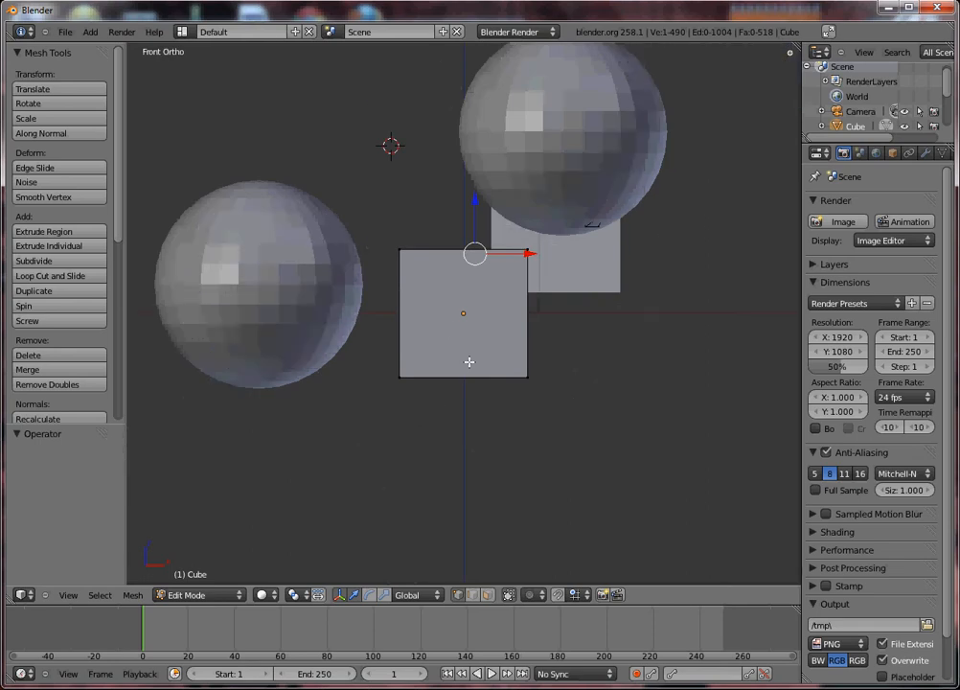
Try clipping the view to a small region above the cube, and clear the clipping.
key("b")
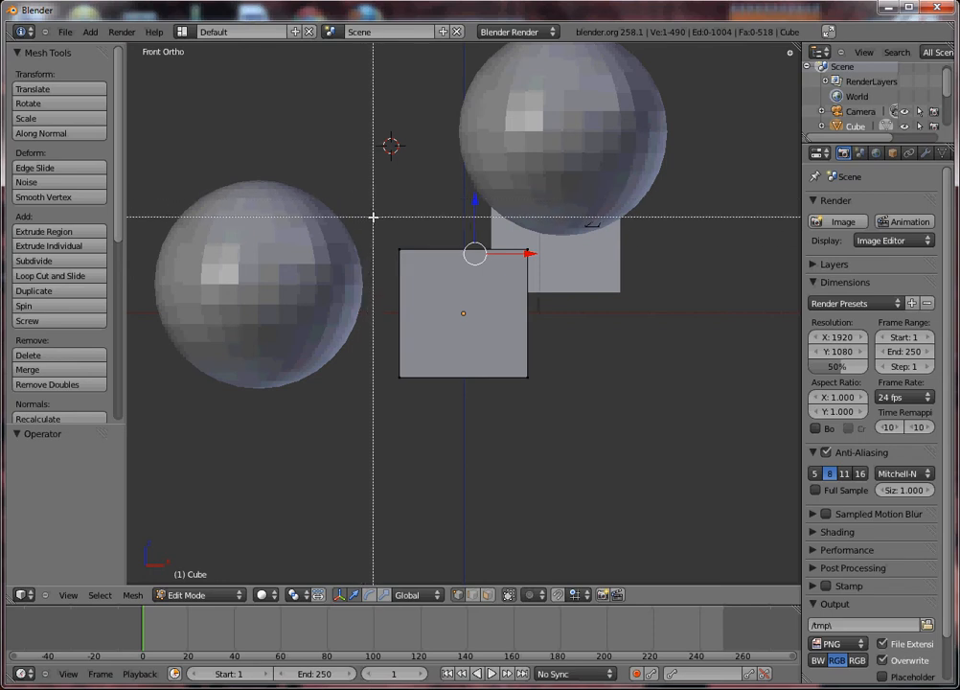
key("Escape")
left_click_drag(375, 219, 458, 236)
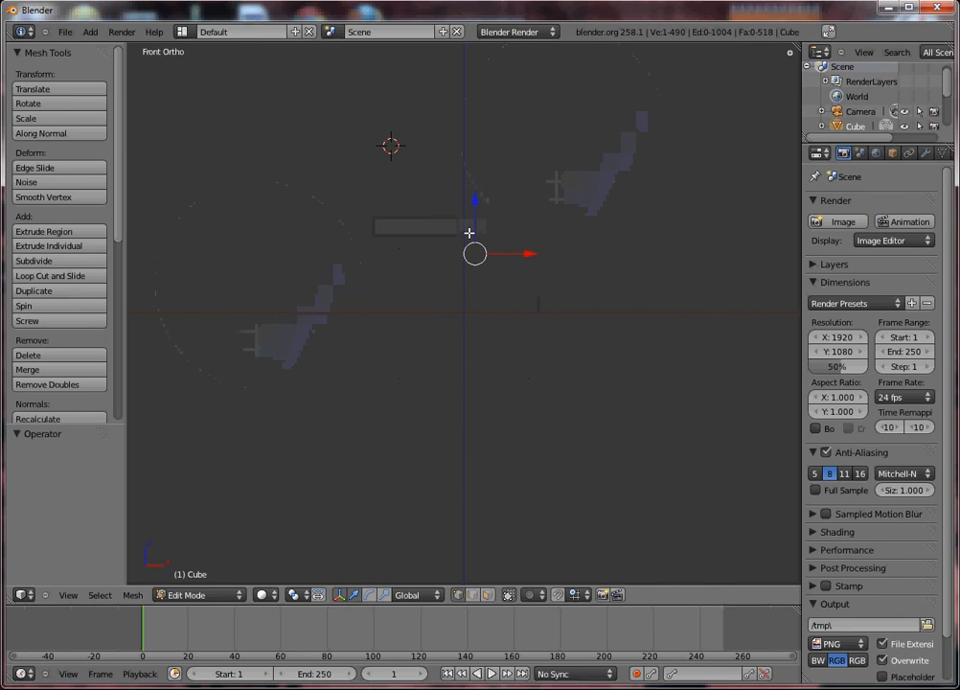
key("alt+b")
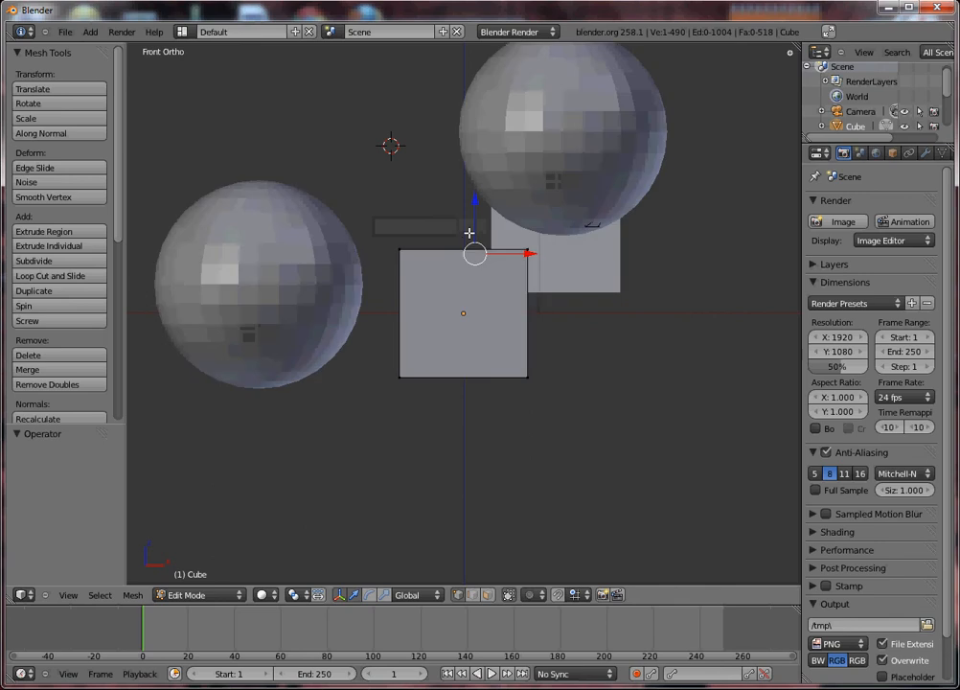
Clip the view to a rectangle just inside the cube's front face and inspect the enclosed sphere from several angles.
key("alt+b")
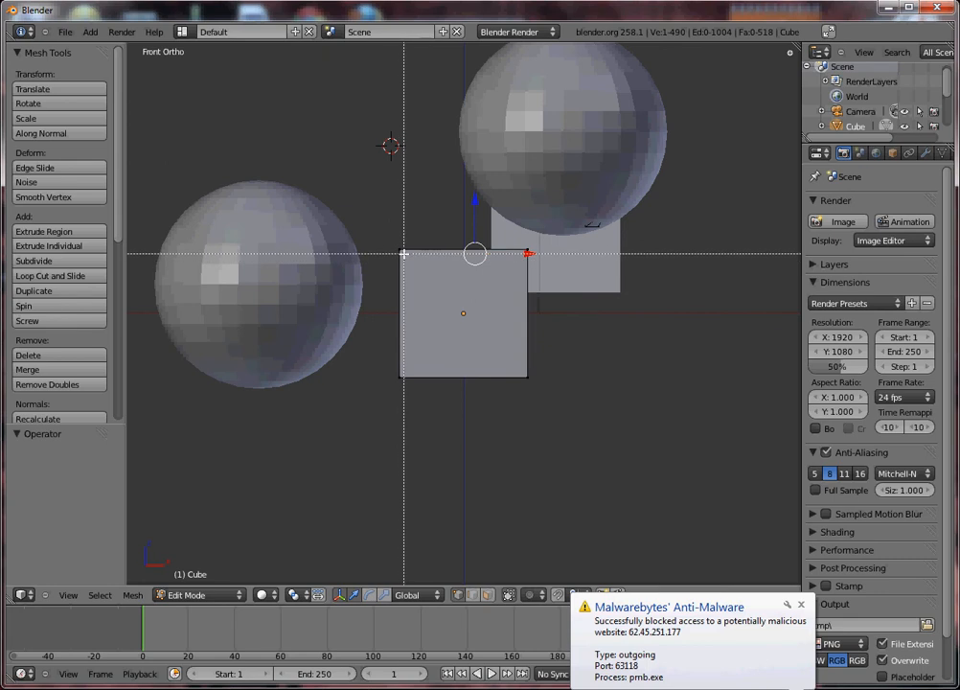
mouse_move(404, 253)
left_mouse_down()
mouse_move(491, 315)
mouse_move(518, 347)
mouse_move(522, 374)
left_mouse_up()
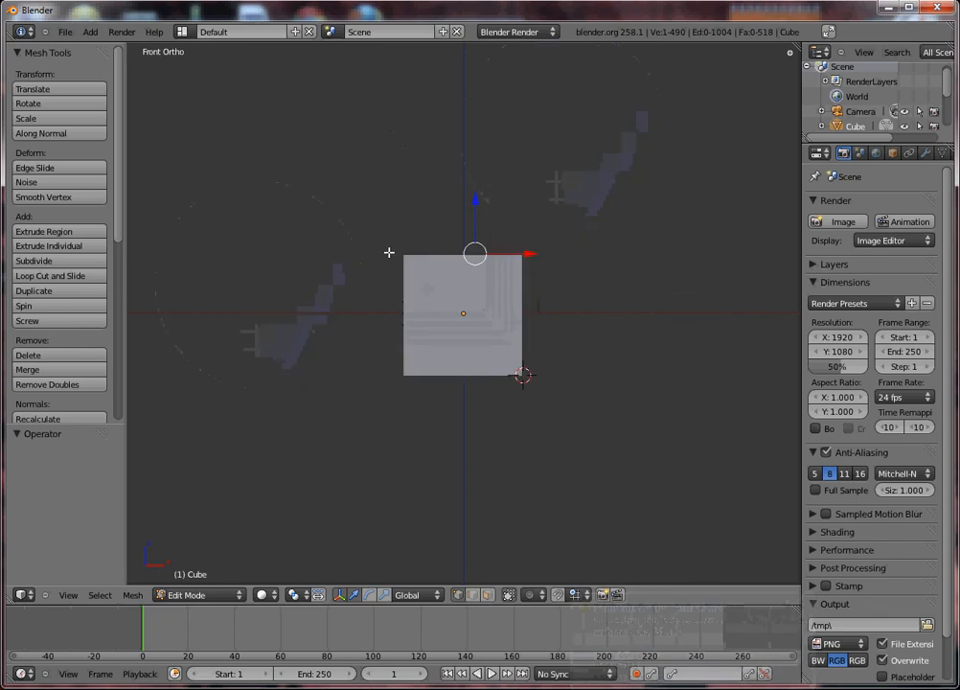
middle_click_drag(389, 252, 397, 274)
scroll(532, 321, "up", 1)
scroll(523, 293, "down", 3)
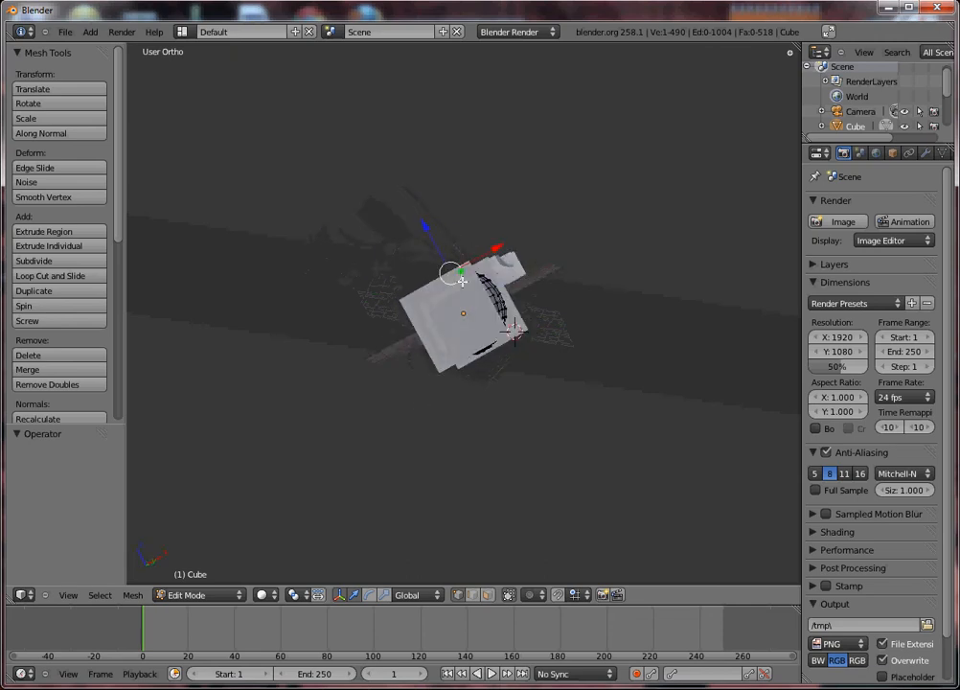
middle_click_drag(462, 280, 418, 273)
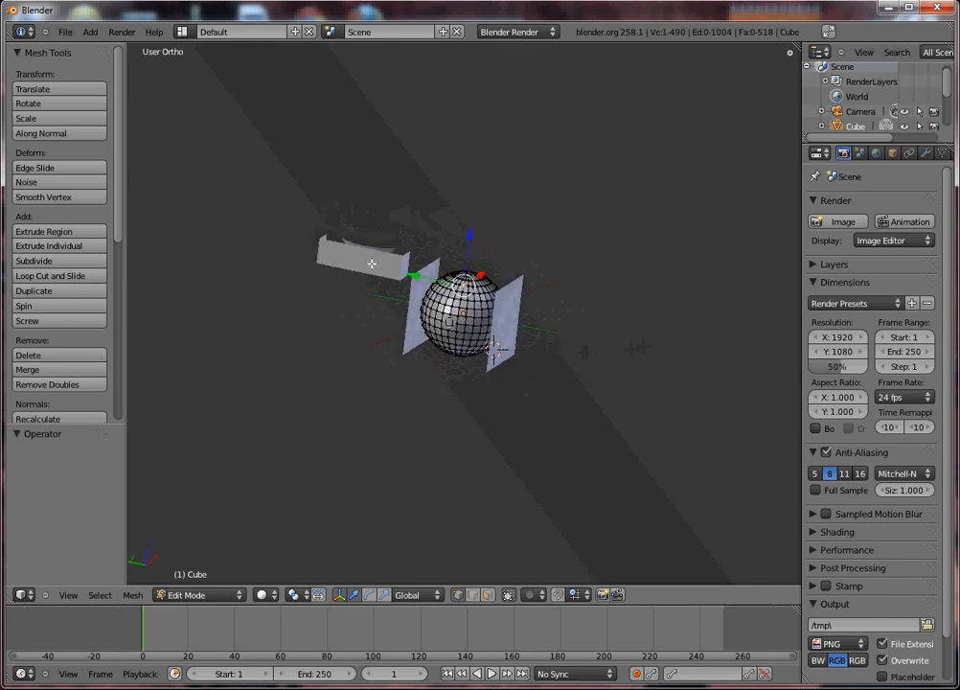
middle_click_drag(557, 331, 531, 331)
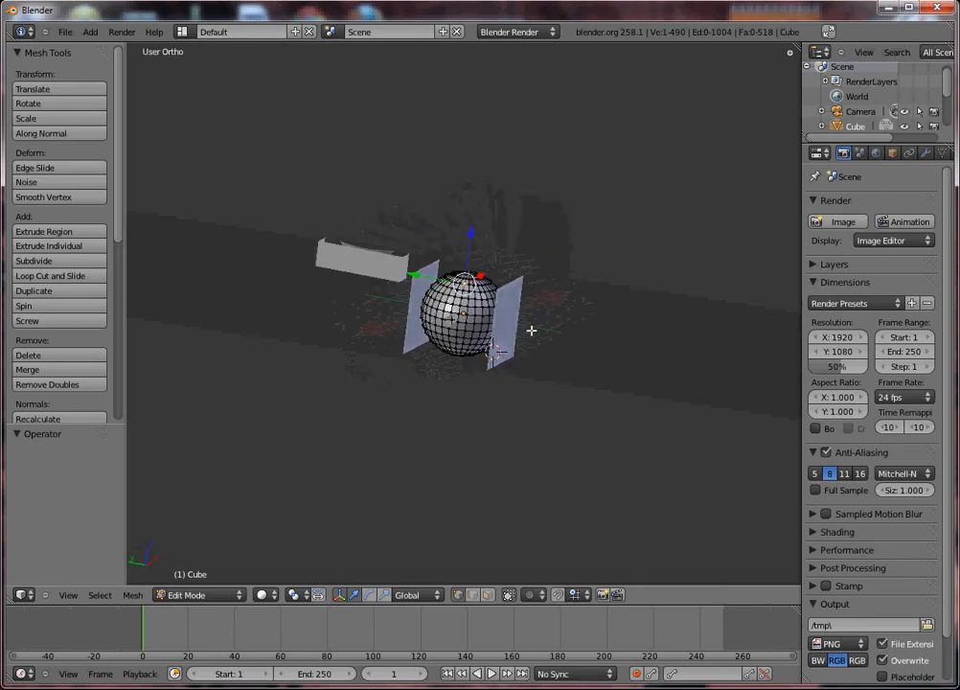
Clear the view clipping and return to Object Mode.
key("alt+b")
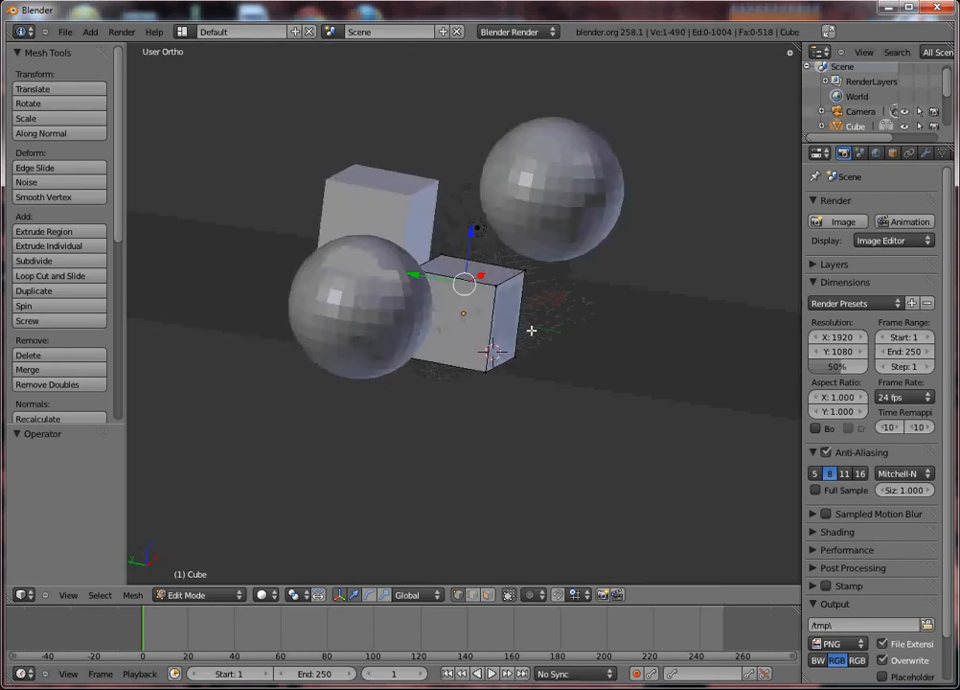
middle_click_drag(531, 331, 462, 319)
key("Tab")
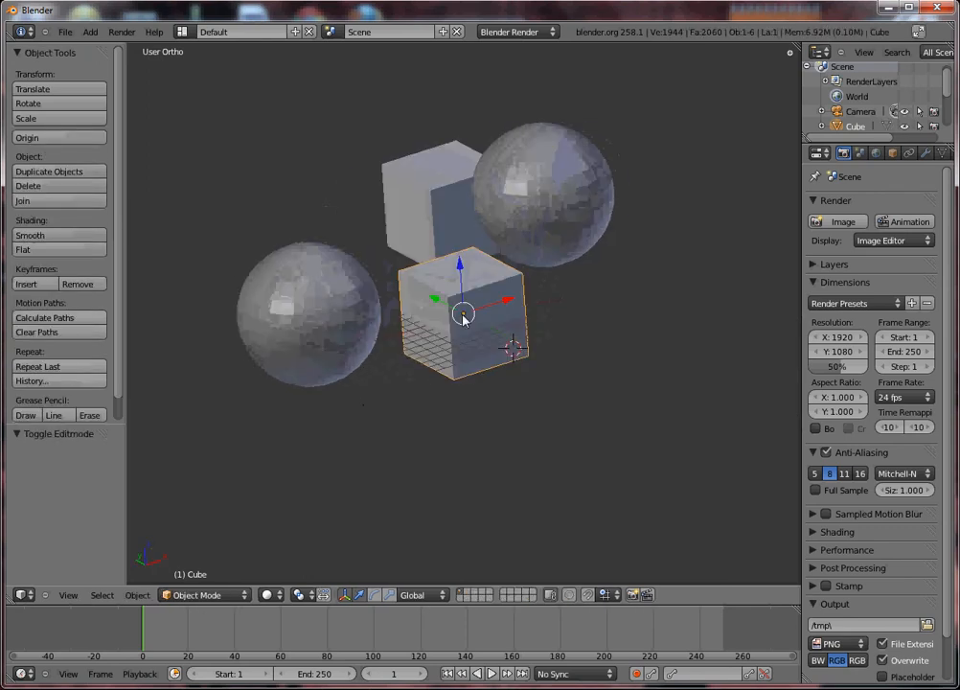
Hide Sphere.001, the left sphere and the rear cube Cube.001, keeping only the front cube displayed.
right_click(536, 239)
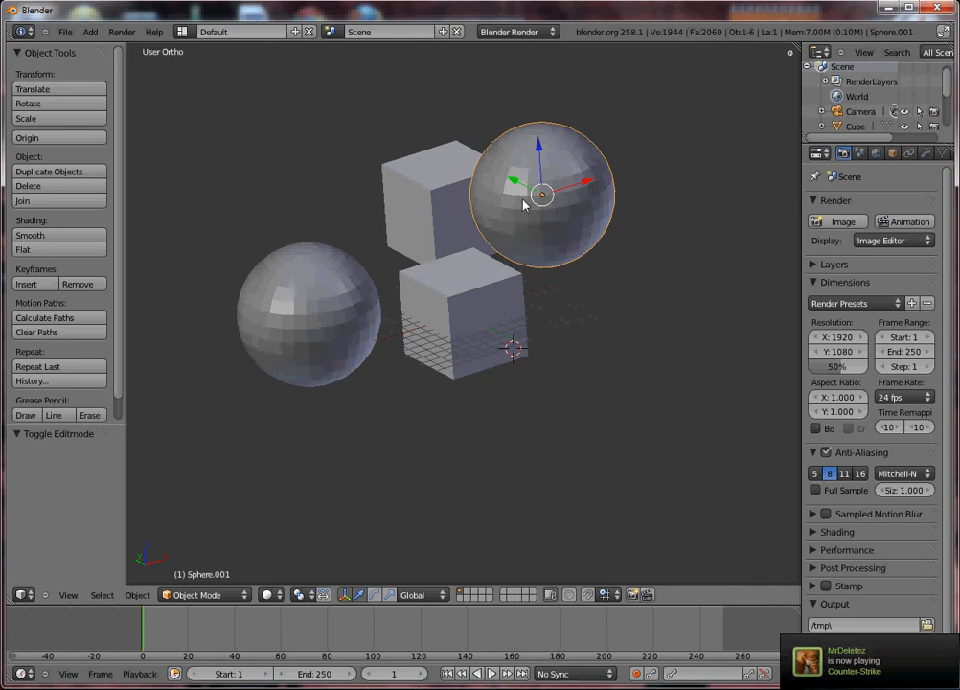
key("h")
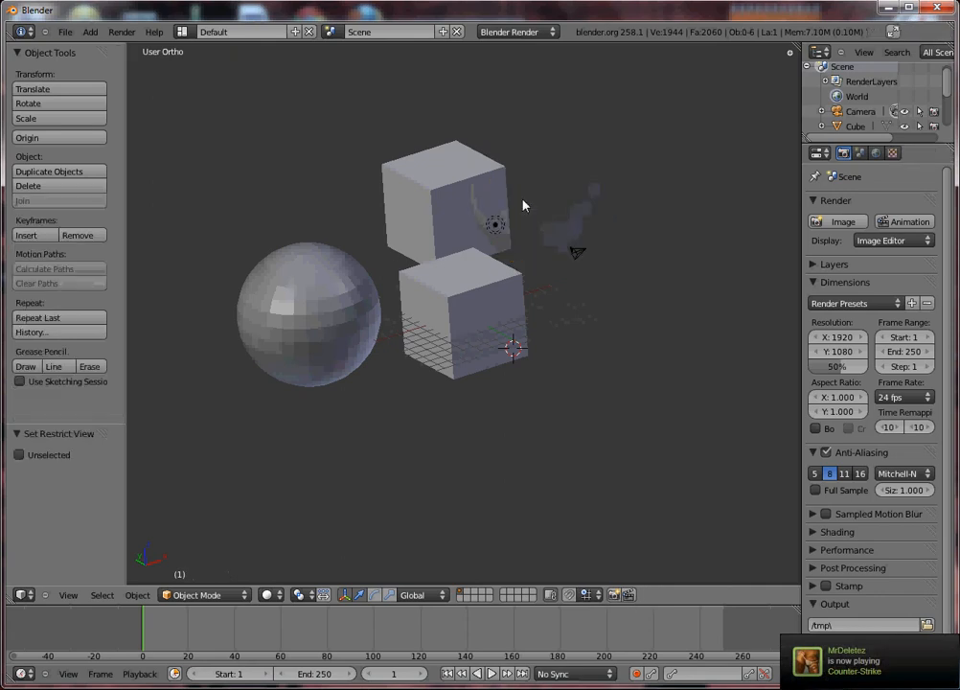
right_click(349, 309)
key("h")
right_click(434, 214)
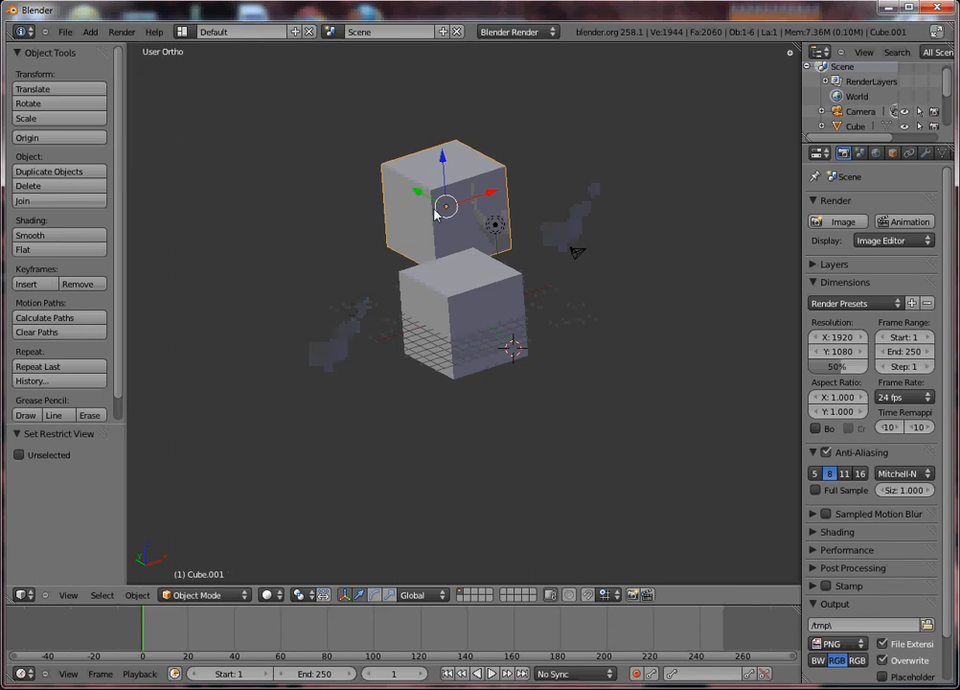
key("h")
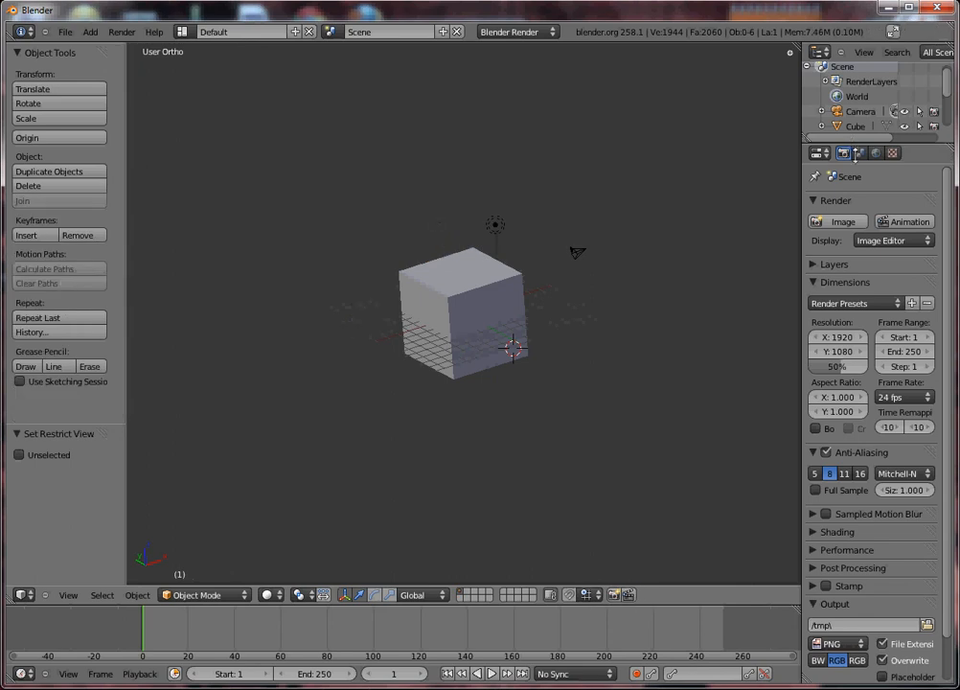
Show the Scene properties and enlarge the Outliner area downward so it lists every object in the scene.
left_click_drag(855, 155, 855, 173)
left_click(859, 176)
left_click(862, 245)
left_click(859, 271)
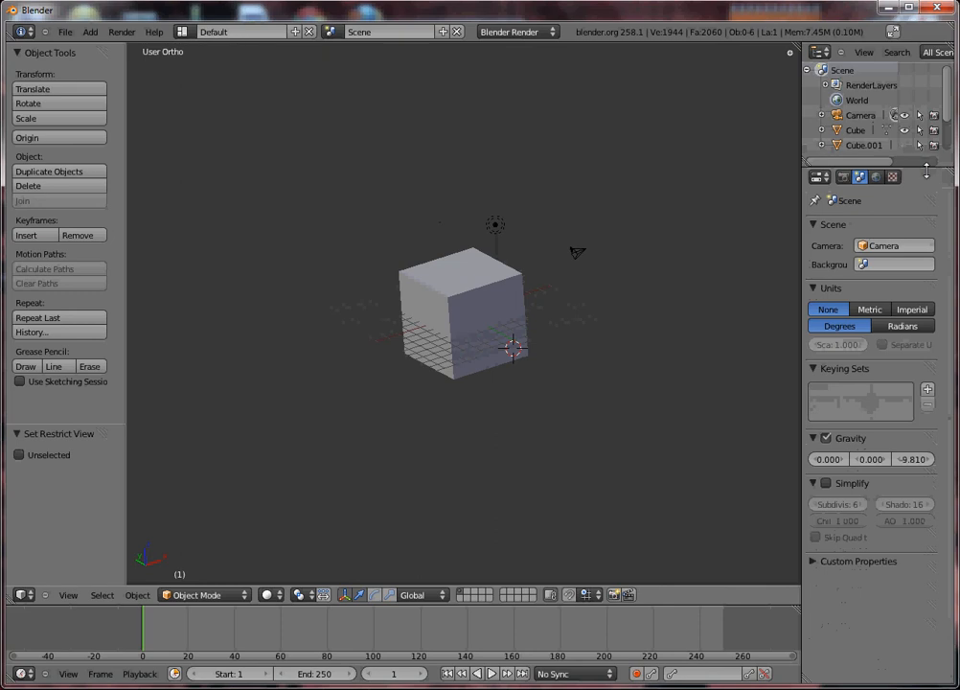
left_click_drag(926, 171, 926, 324)
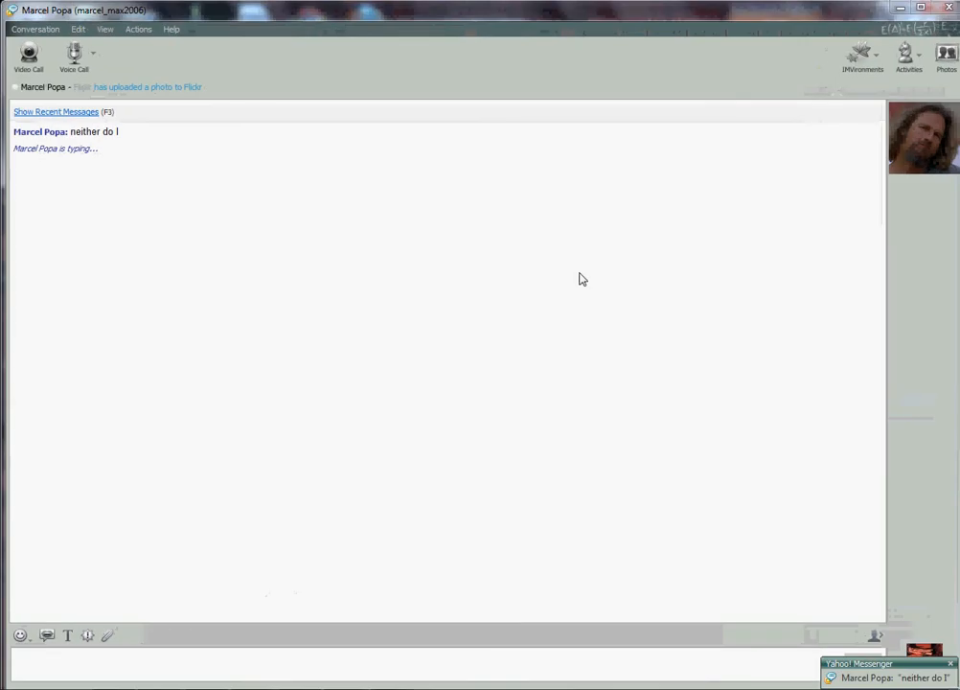
left_click(898, 8)
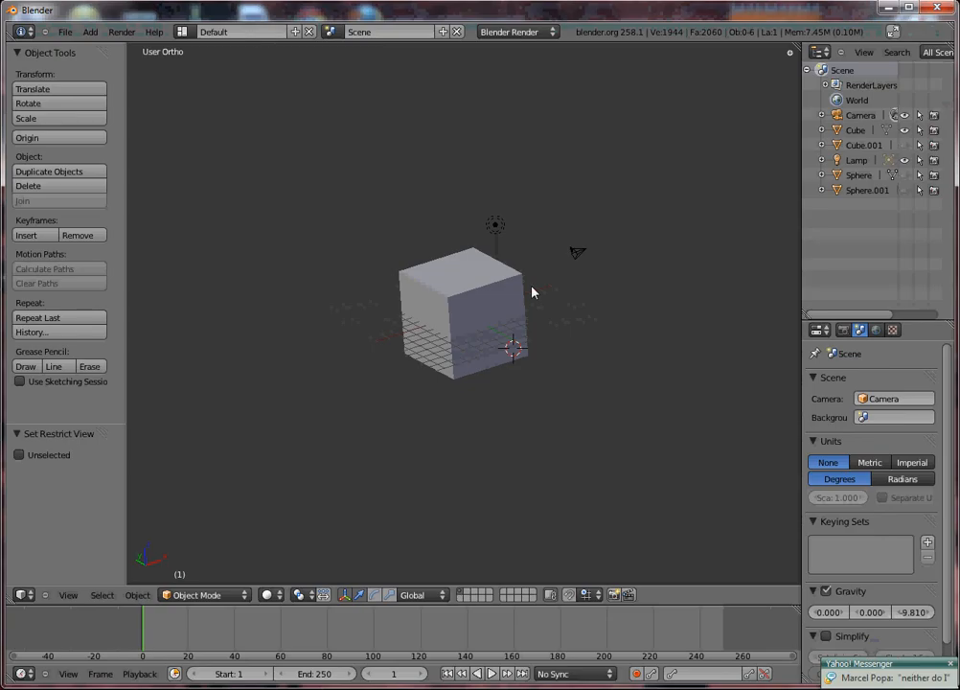
Reveal all hidden objects and hide the same three objects again.
key("alt+h")
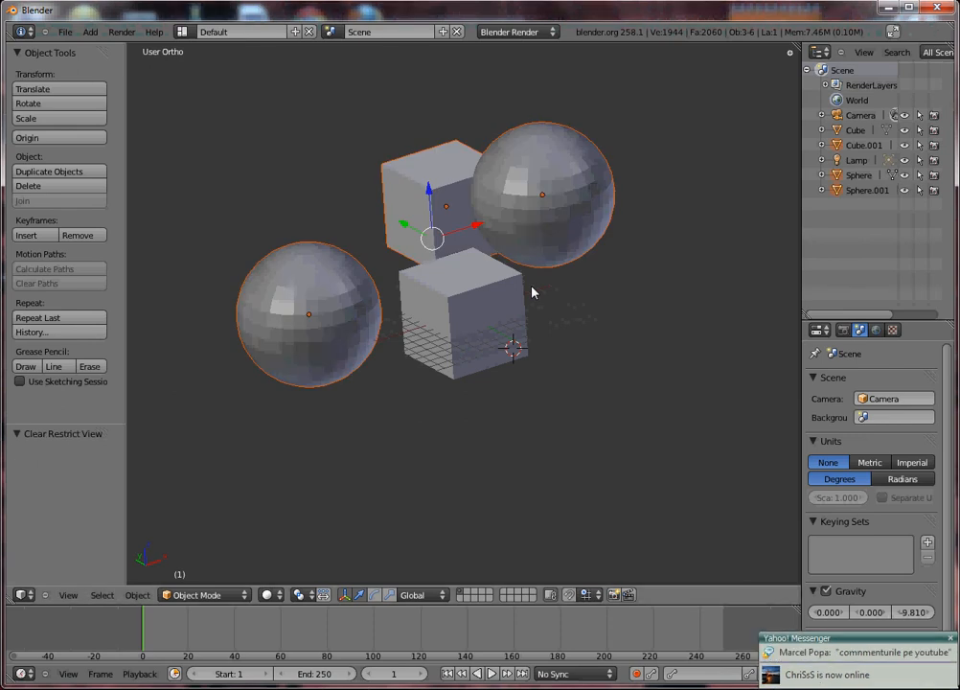
key("h")
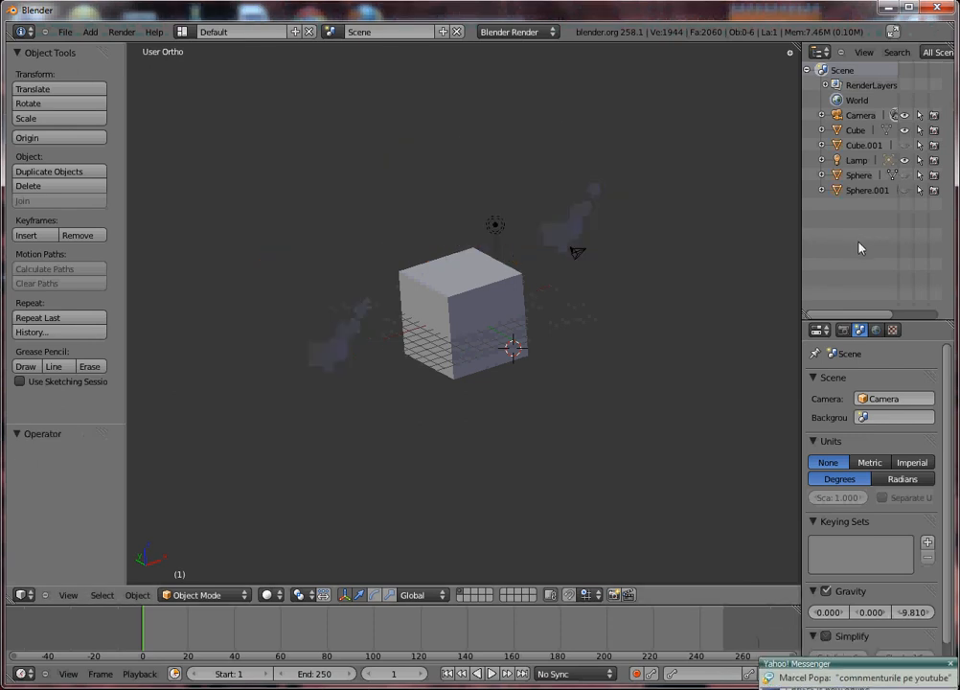
Widen the Outliner area and keep Outliner as its editor type.
left_click_drag(801, 189, 715, 188)
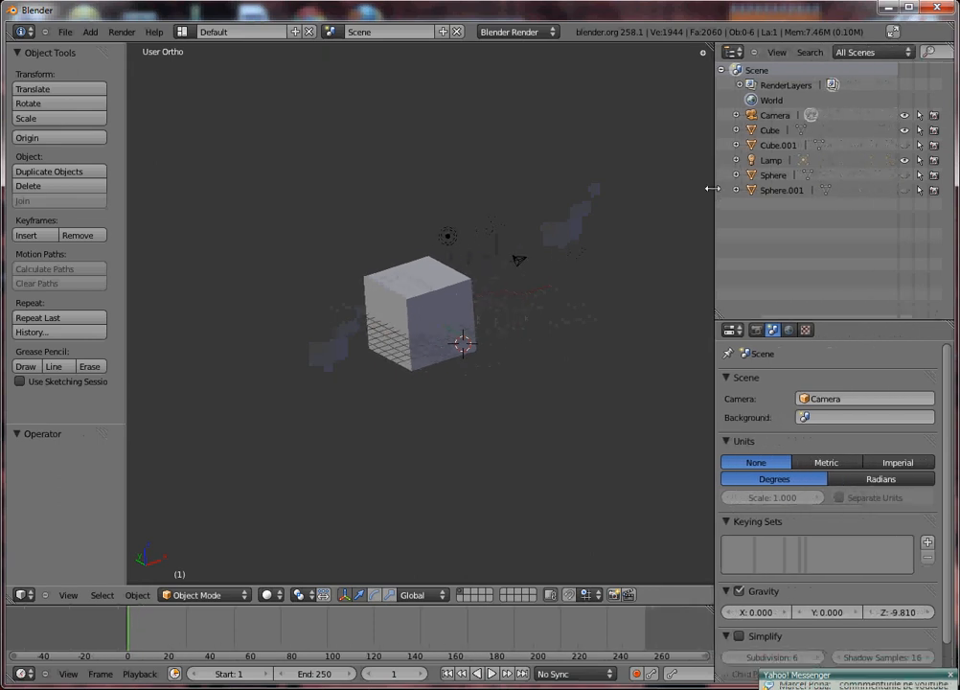
left_click(739, 53)
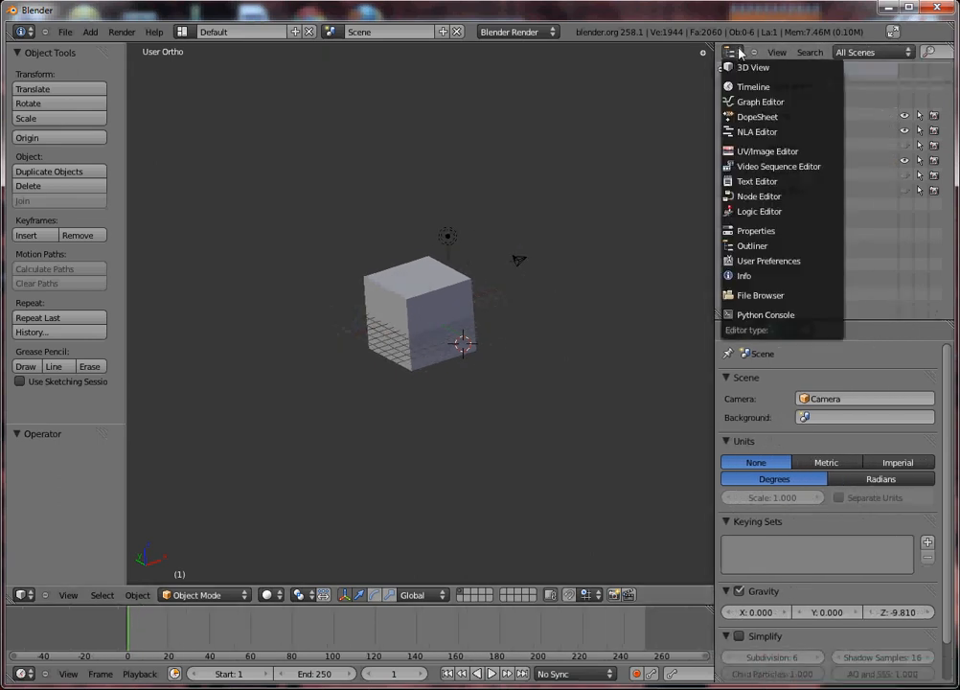
left_click(773, 247)
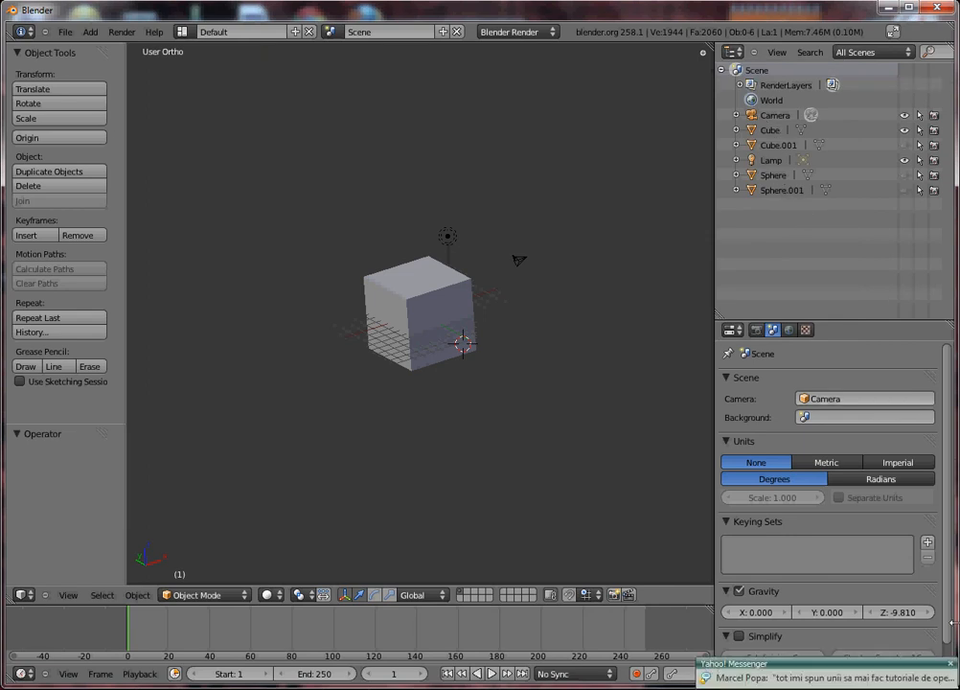
left_click(946, 673)
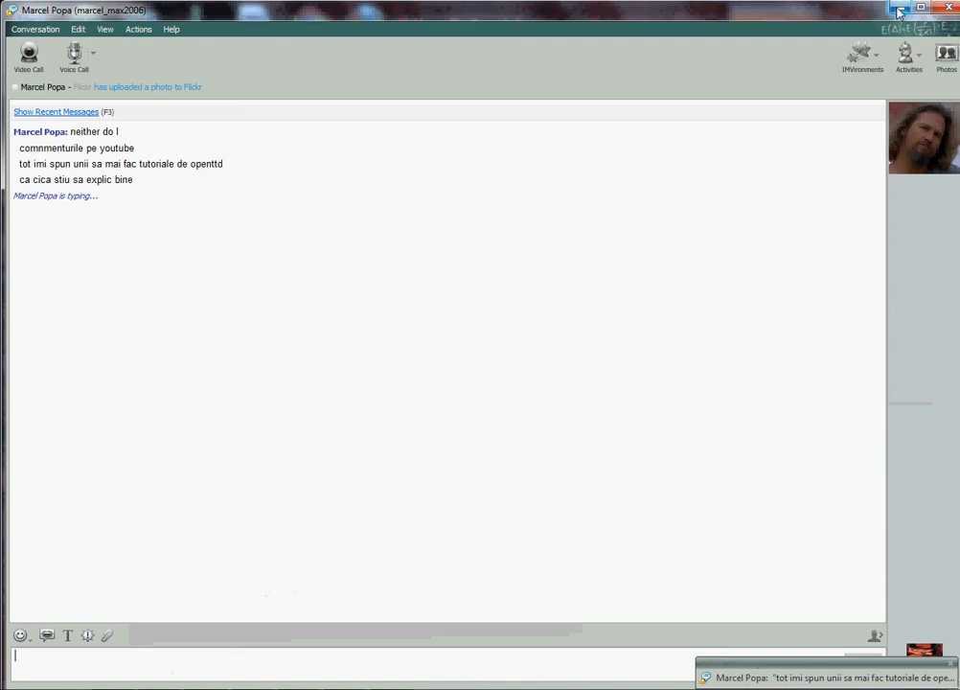
left_click(899, 8)
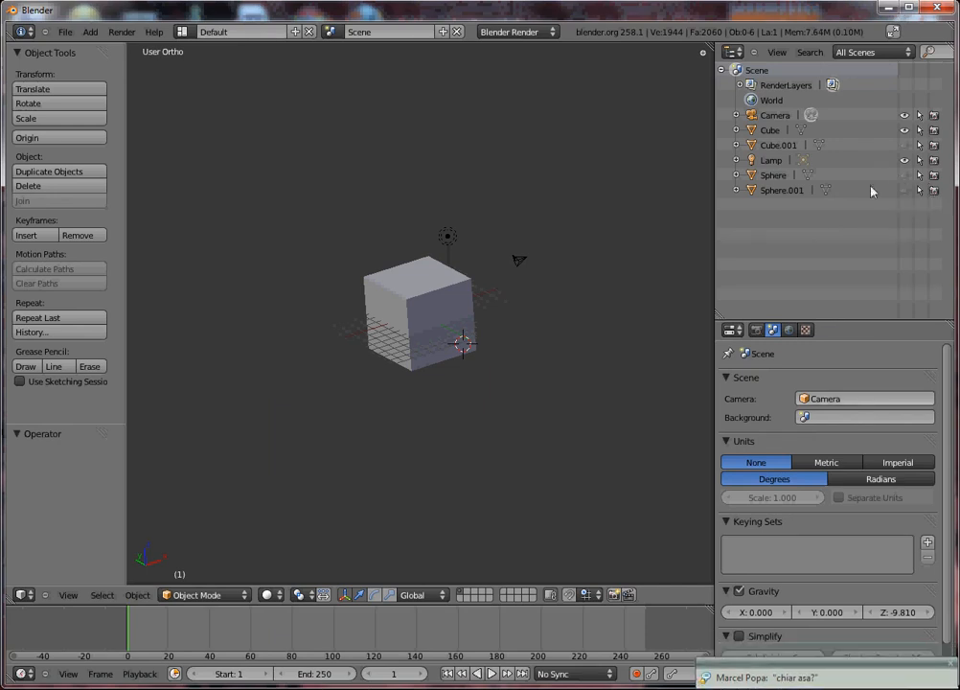
Restore the viewport visibility of Sphere, Sphere.001 and Cube.001 through the Outliner.
left_click(906, 191)
left_click(906, 191)
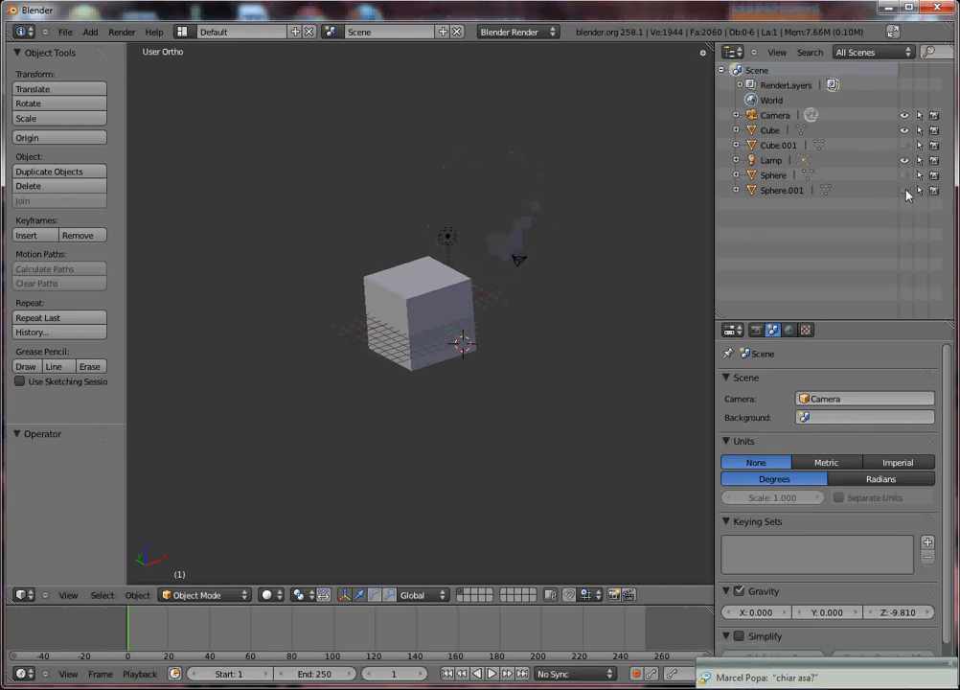
left_click(904, 176)
left_click(906, 191)
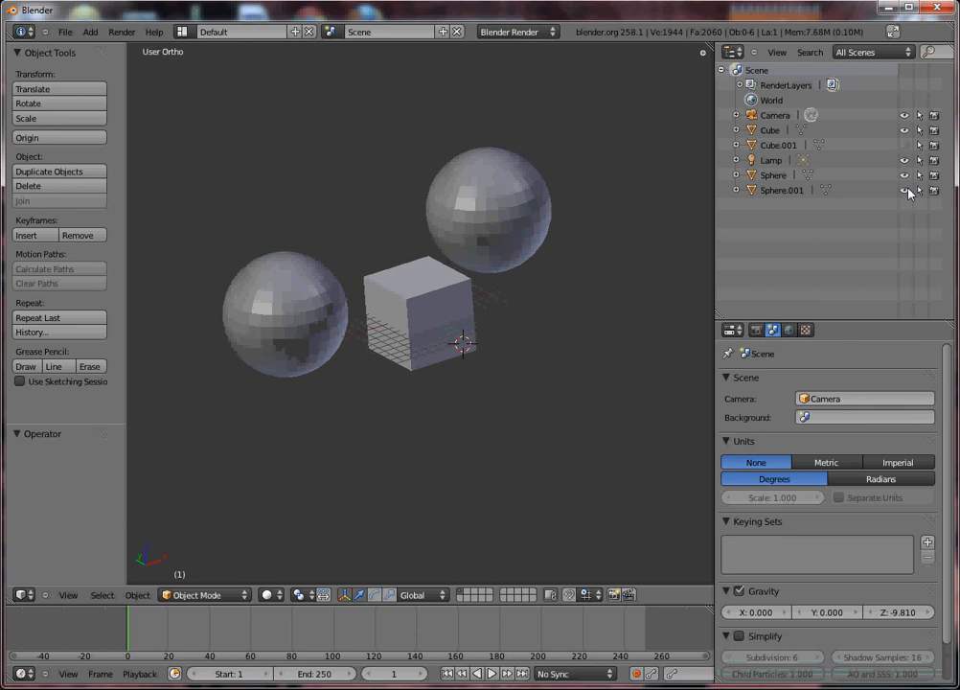
left_click(904, 144)
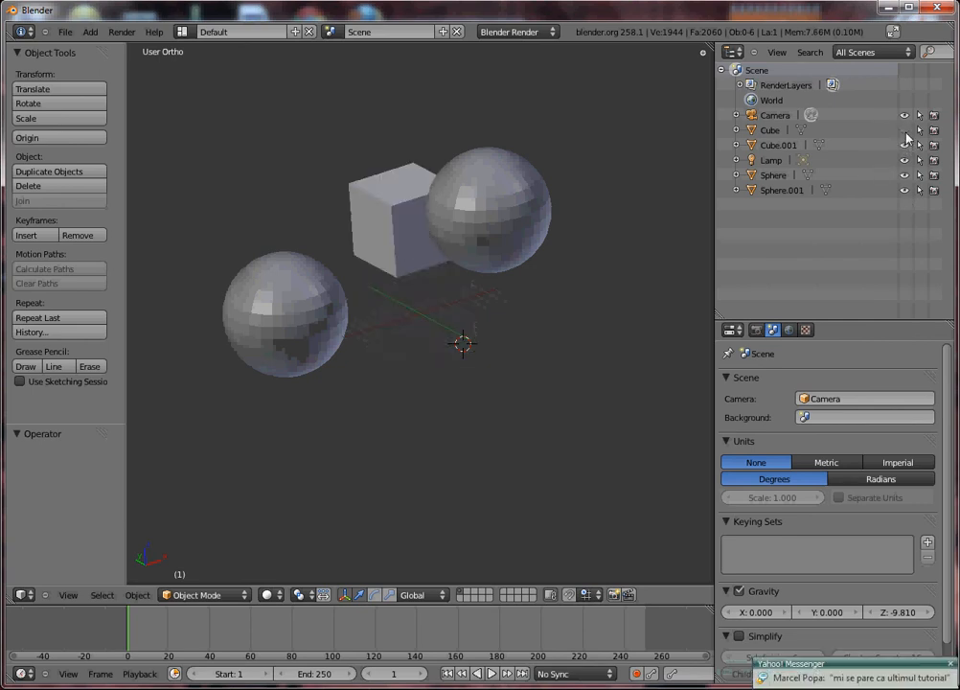
left_click(905, 144)
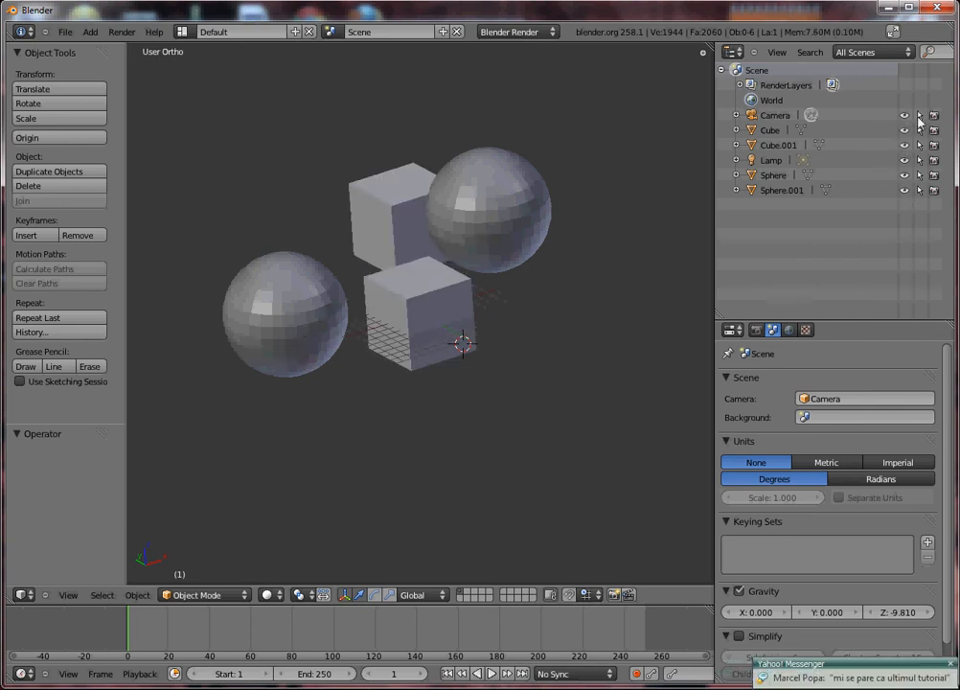
Make Cube.001, Lamp and Sphere unselectable in the Outliner and test selecting the objects in the viewport.
left_click(919, 118)
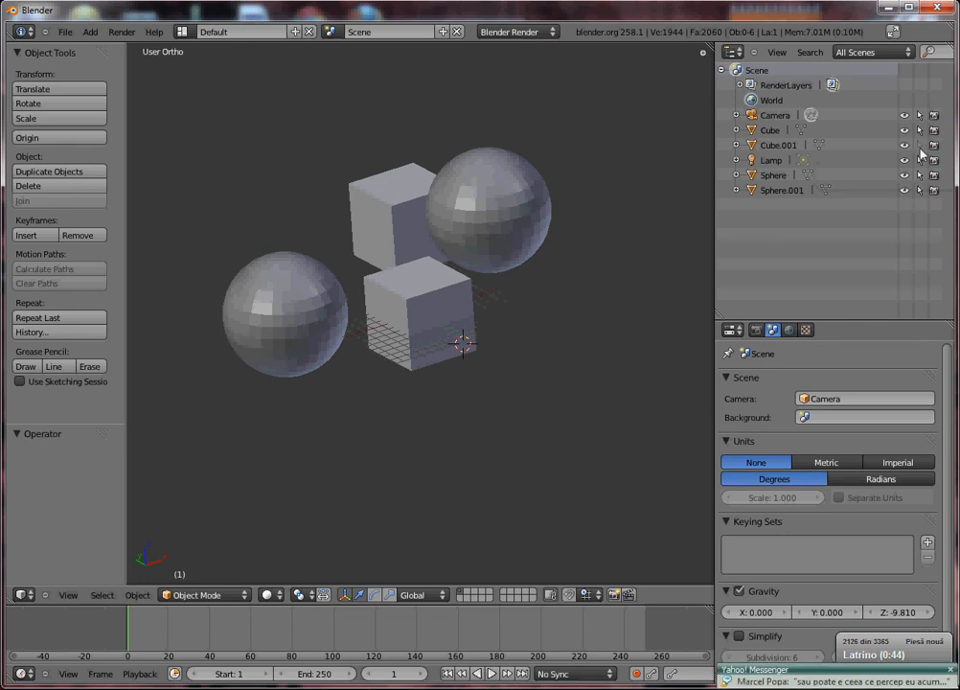
left_click(569, 228)
right_click(539, 227)
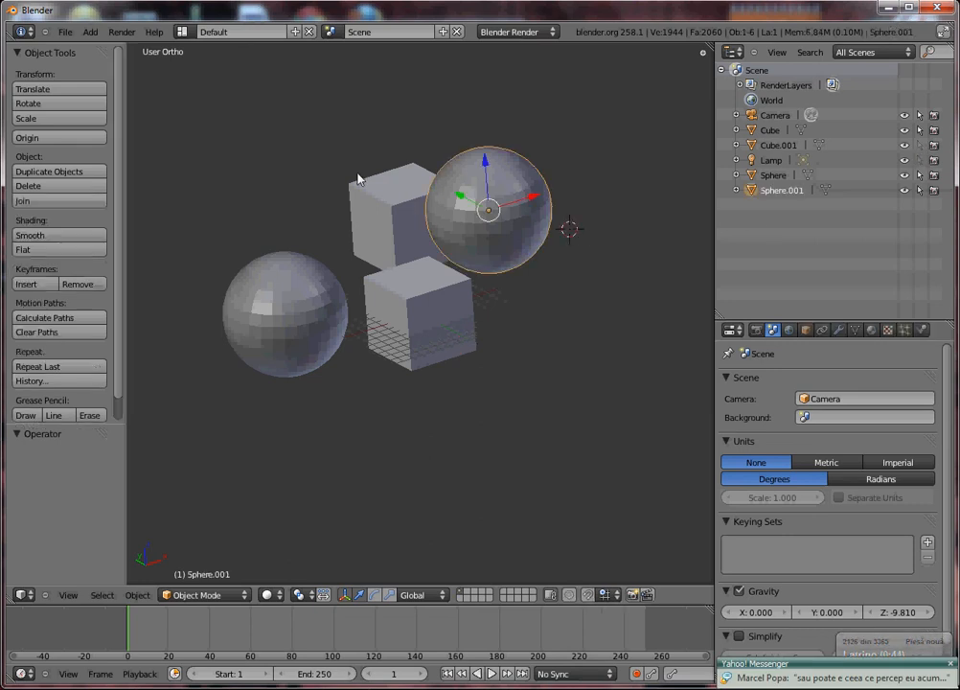
right_click(418, 312)
right_click(298, 300)
right_click(436, 197)
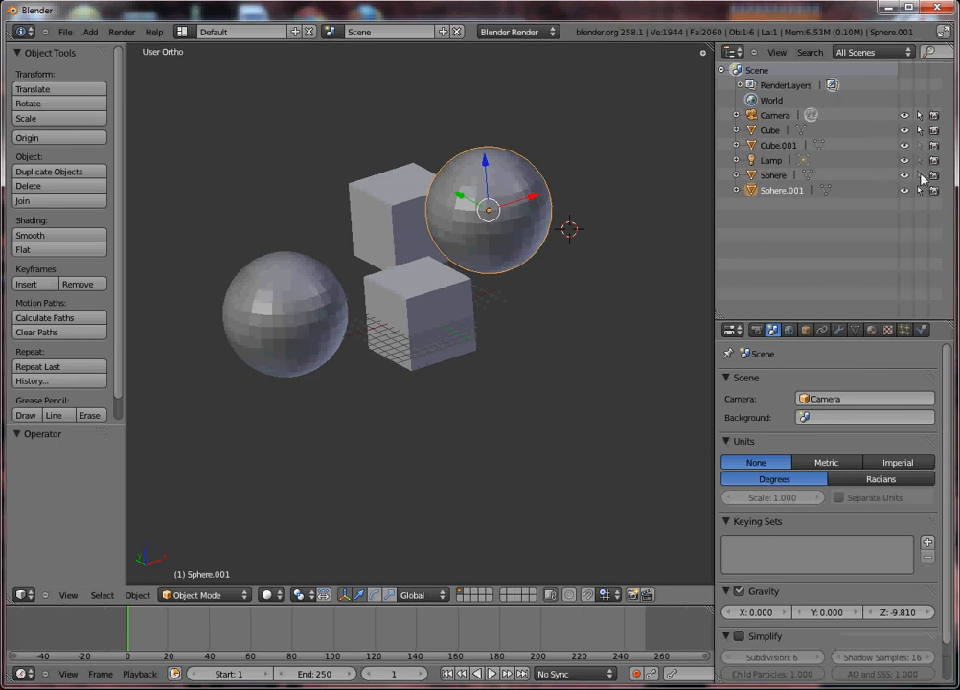
right_click(418, 307)
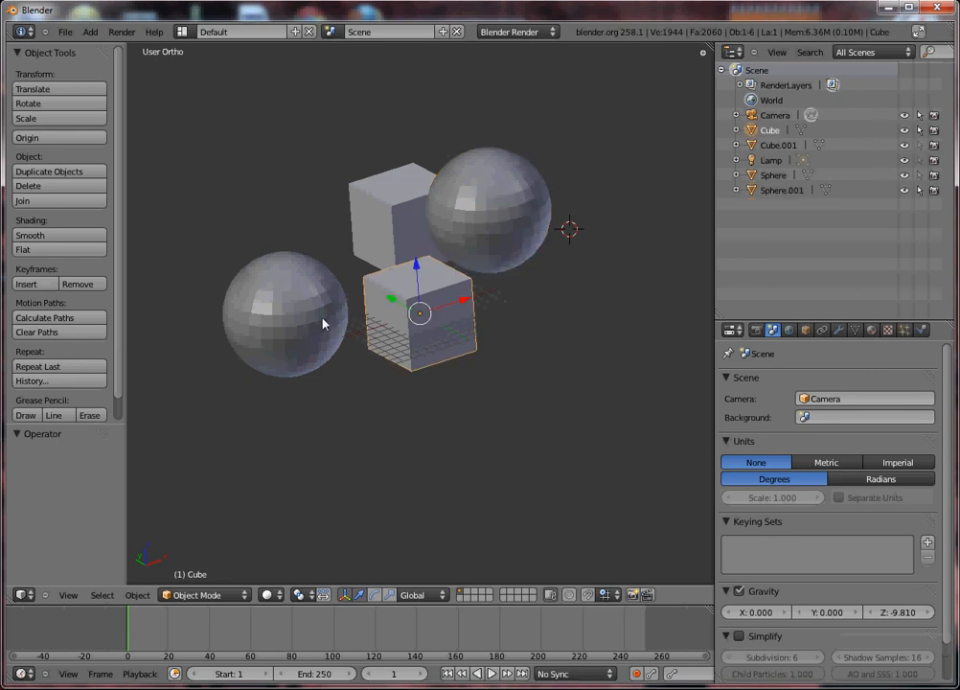
right_click(459, 224)
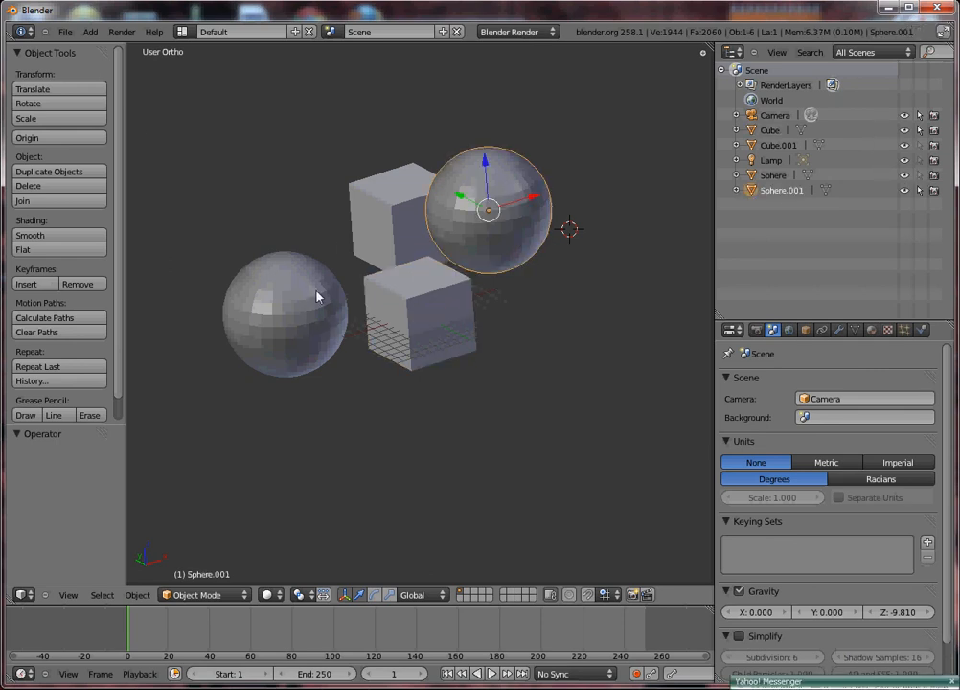
Disable rendering for all scene objects in the Outliner and test-render the camera view.
left_click(933, 160)
left_click(934, 175)
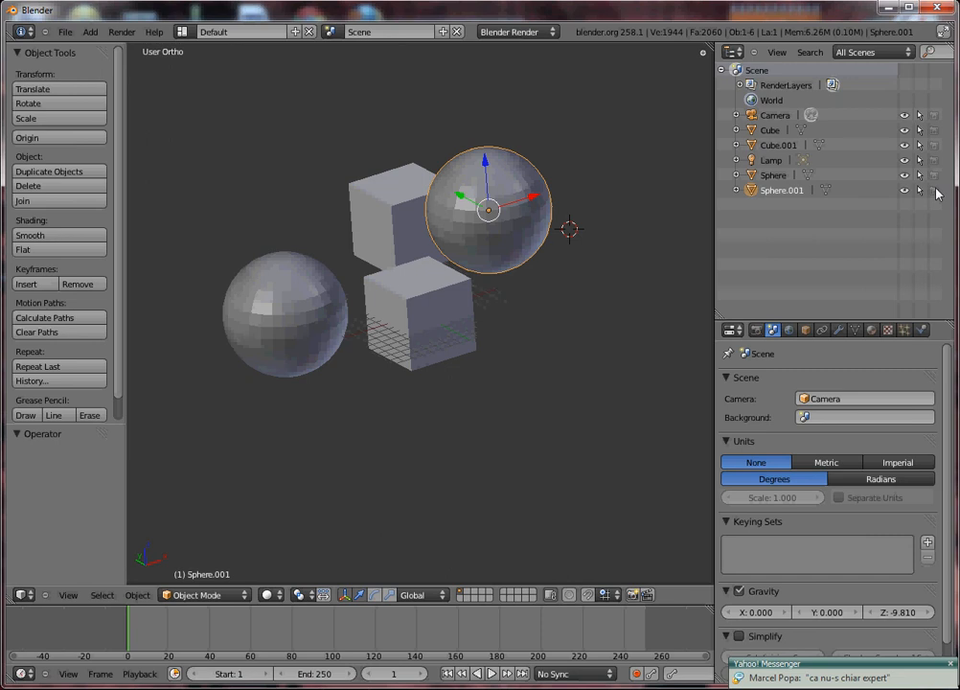
key("KP_0")
key("F12")
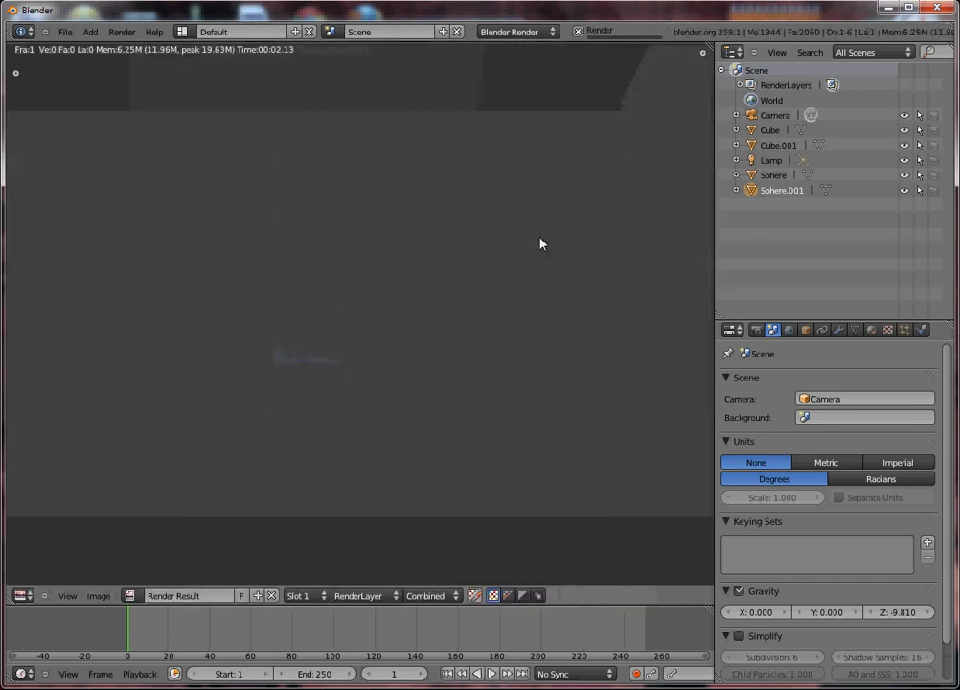
key("Escape")
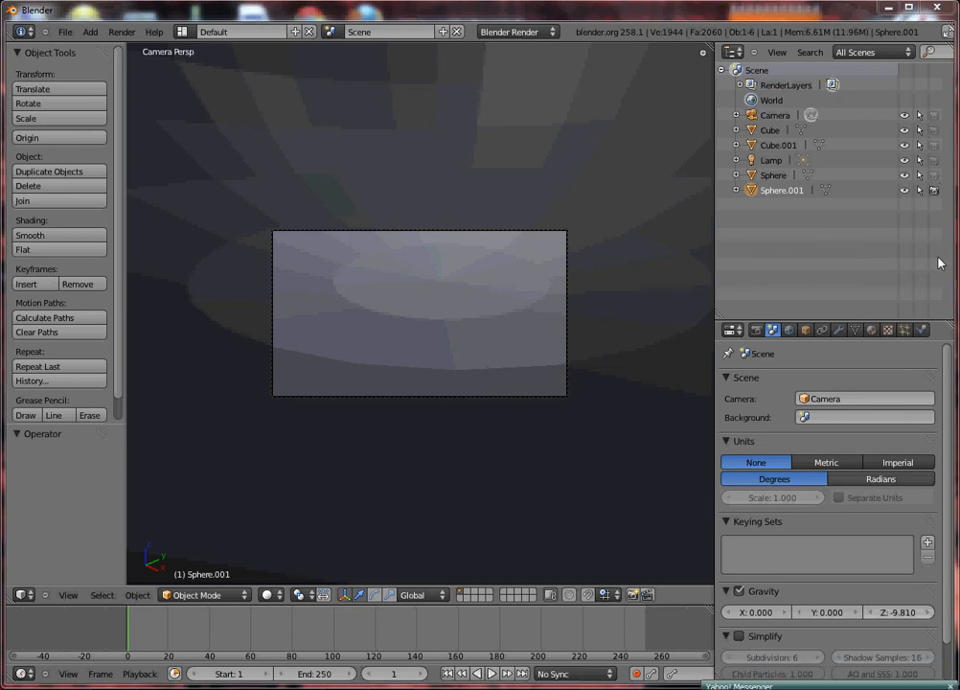
Re-enable rendering for all scene objects and select the front cube from an angled view.
left_click_drag(934, 175, 934, 133)
middle_click_drag(446, 227, 447, 333)
right_click(447, 334)
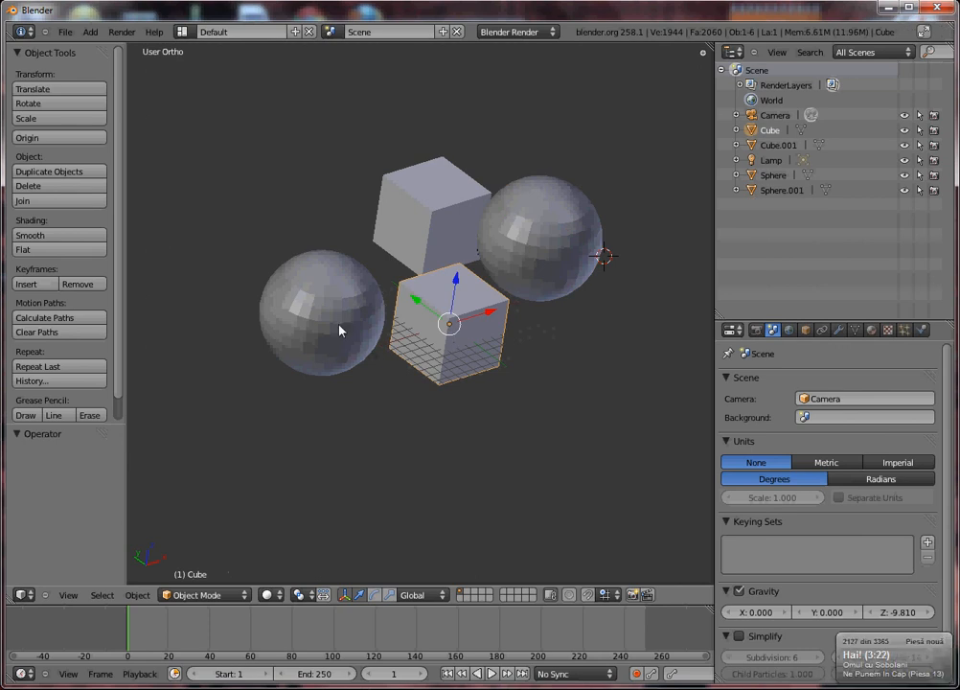
Move the rear cube Cube.001 and the right sphere Sphere.001 to layer 2.
right_click(443, 250)
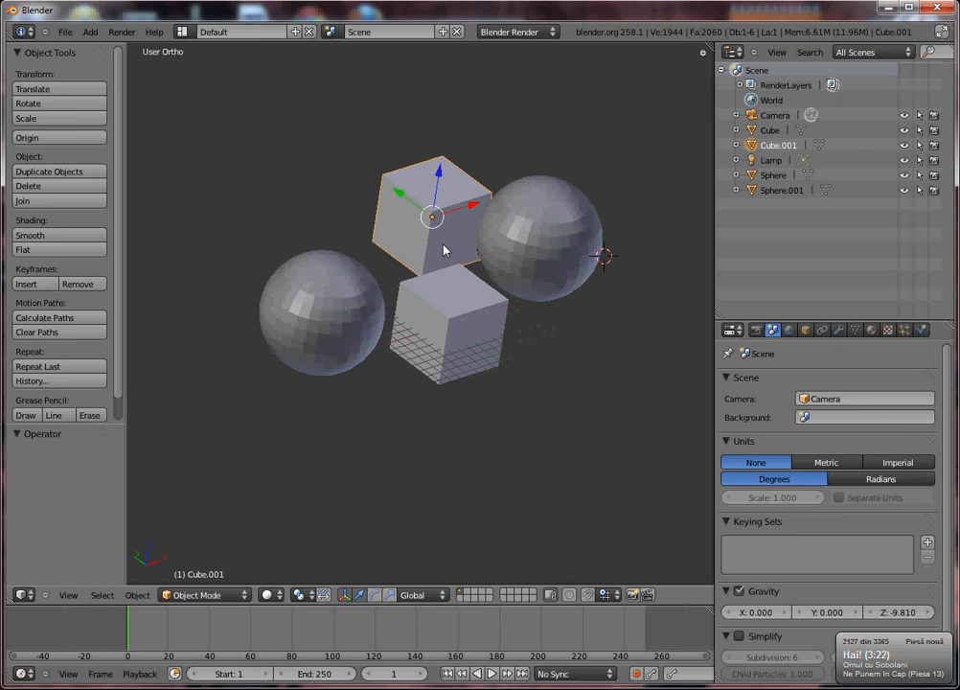
key("m")
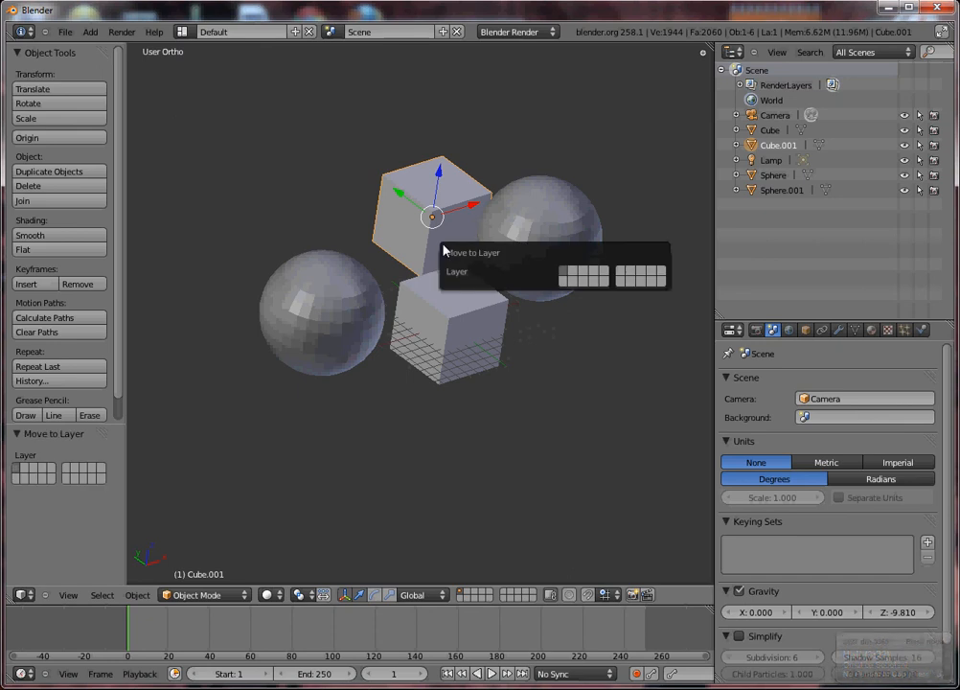
key("2")
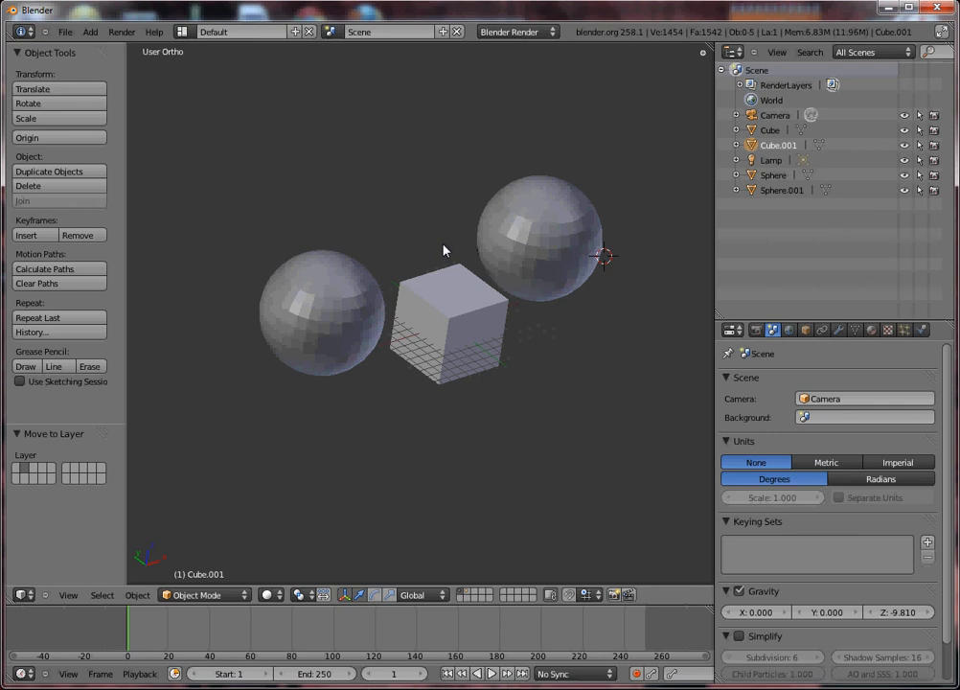
right_click(532, 240)
key("m")
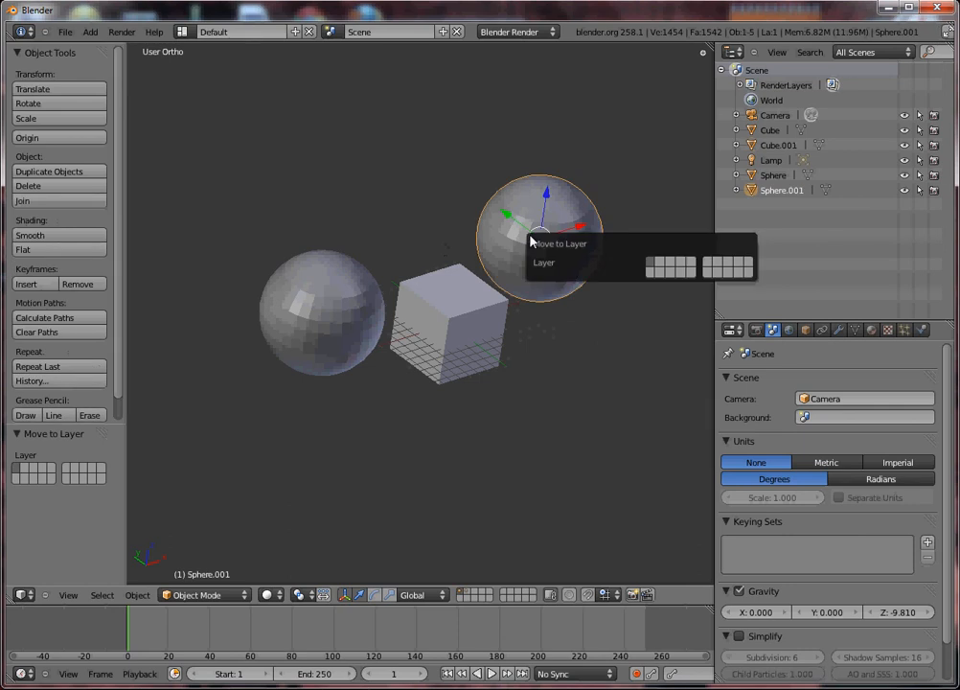
key("2")
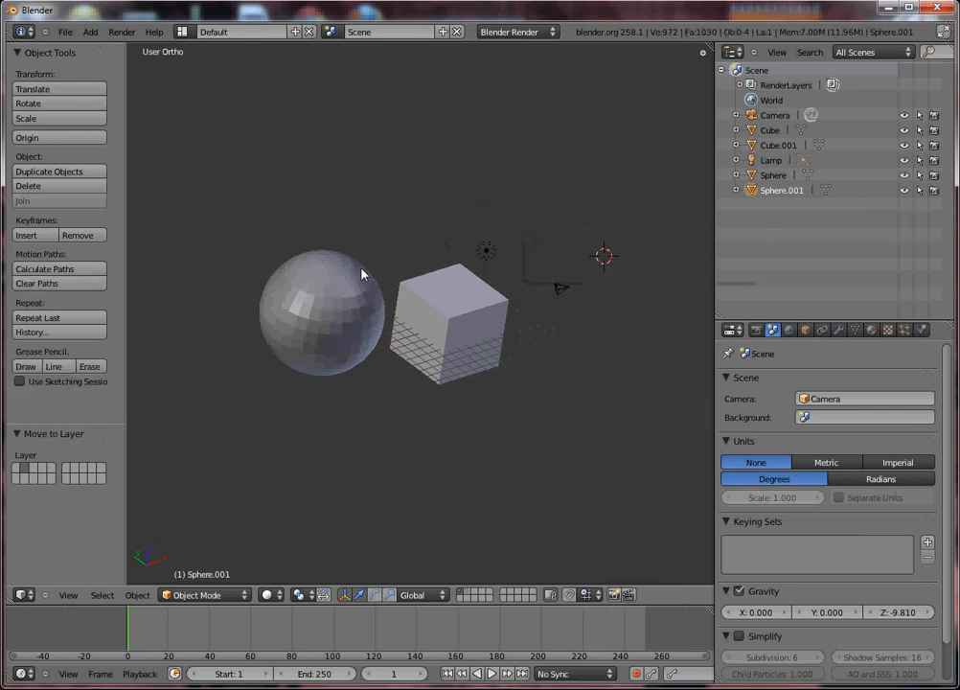
Move the left sphere to layer 3.
right_click(361, 275)
key("m")
key("2")
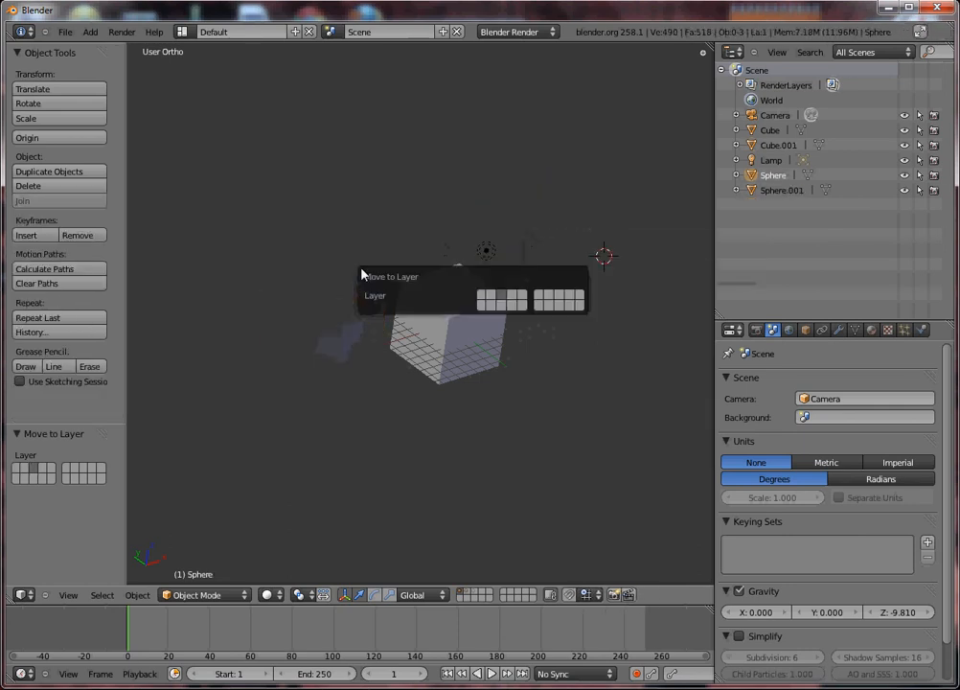
Display layers 2 and 3 in turn and return to layer 1.
left_click(468, 594)
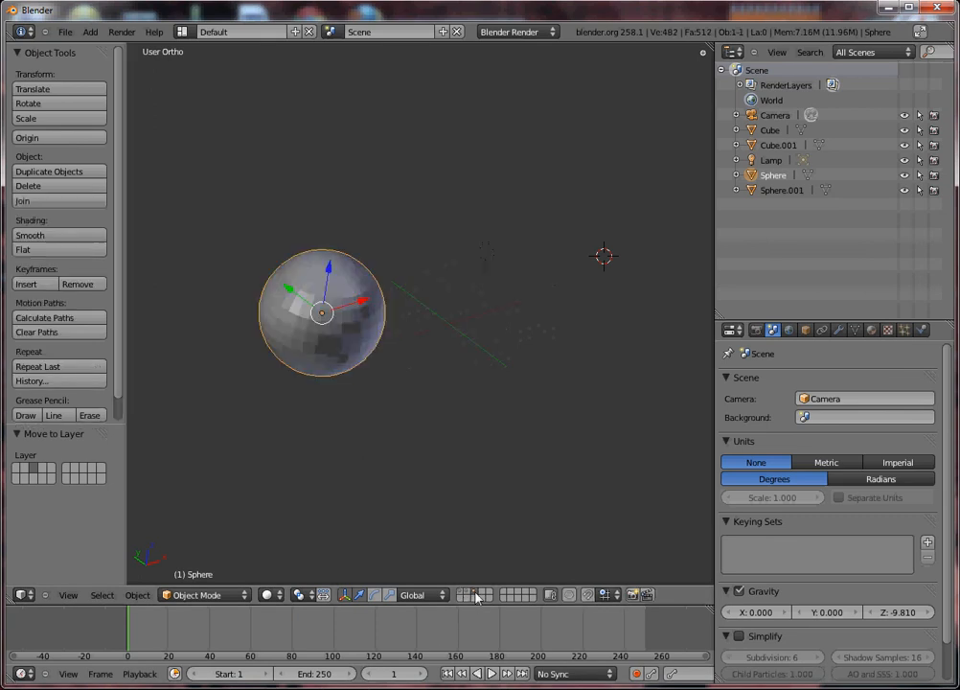
left_click(458, 594, "shift")
left_click(459, 594)
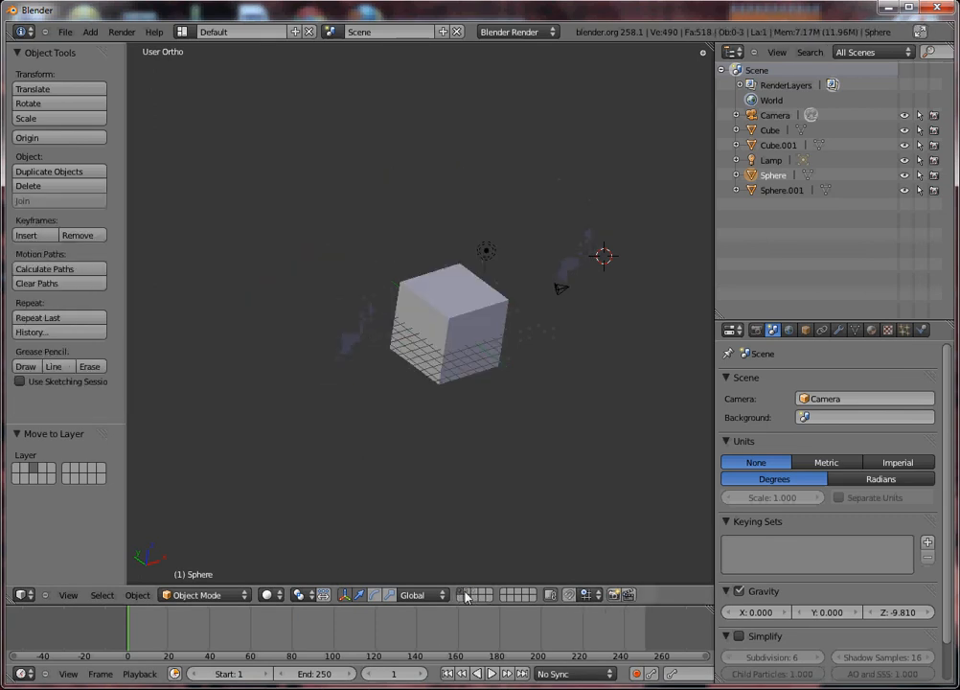
Display layers 2, 3 and 1 individually, and show layers 1 and 2 together.
left_click(467, 595)
left_click(476, 594)
left_click(460, 594)
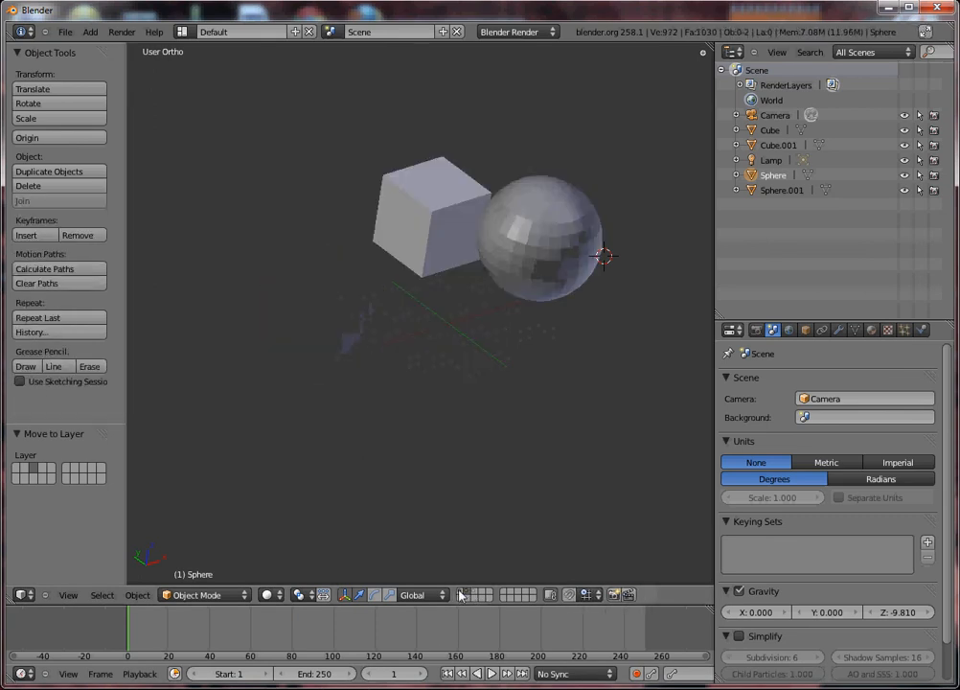
left_click(476, 594)
left_click(460, 594, "shift")
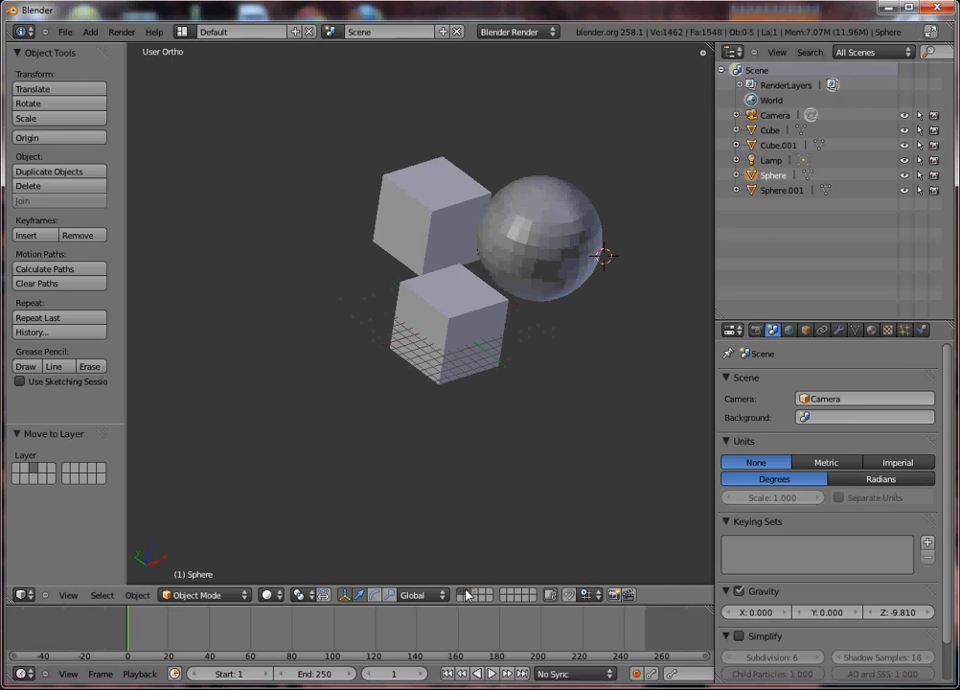
Toggle layers 1, 2 and 3 to view different combinations, ending with only layer 1 displayed.
left_click(476, 596, "shift")
left_click(465, 596, "shift")
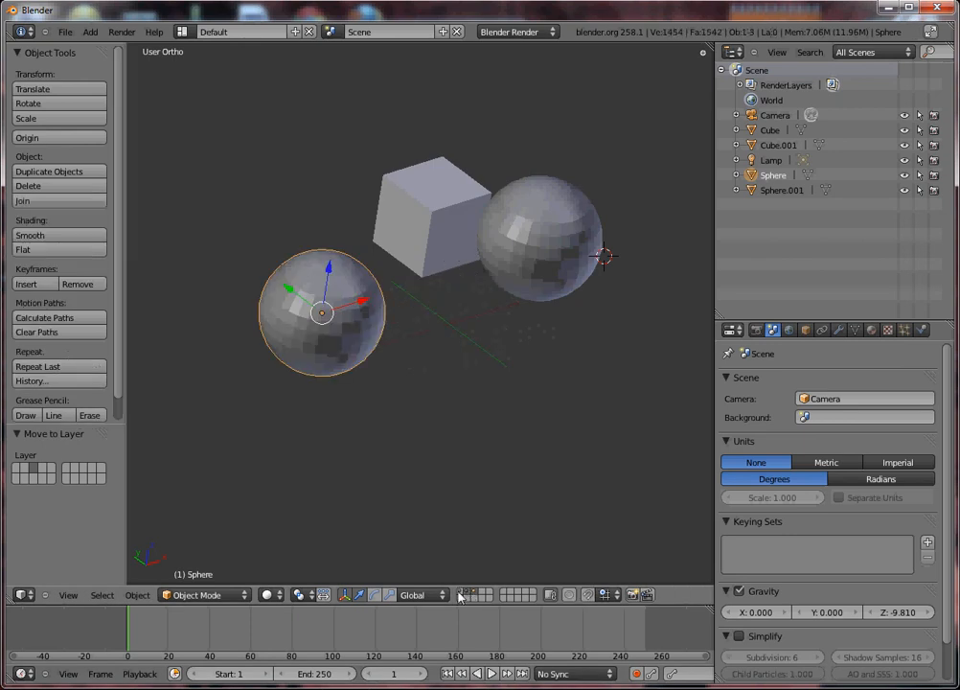
left_click(462, 592, "shift")
left_click(476, 592, "shift")
left_click(467, 592, "shift")
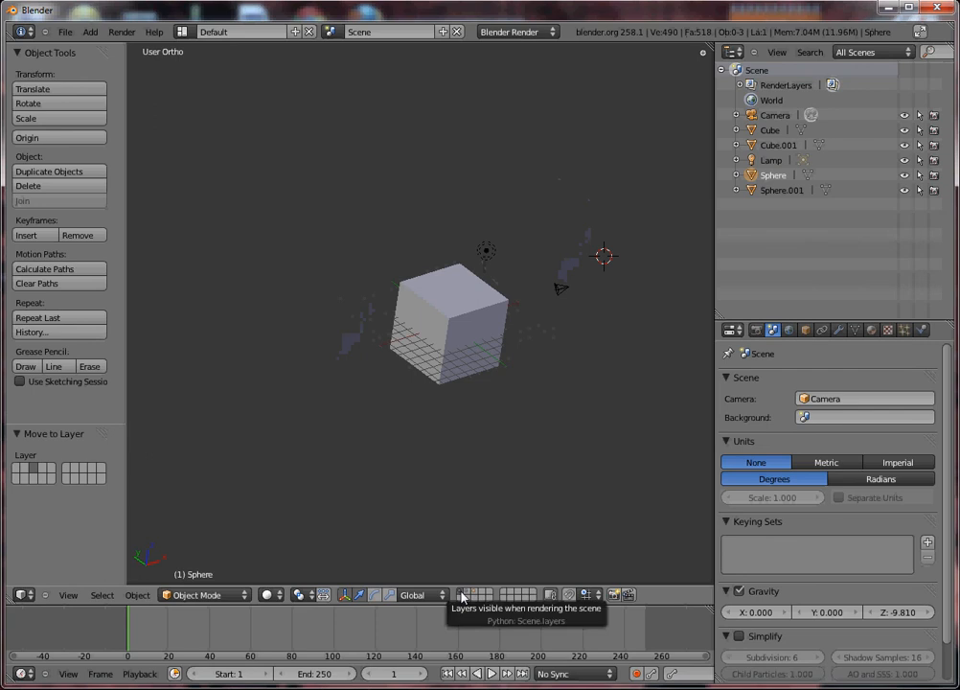
Add layers 2 and 3 to the display, toggle layers 1 and 2, and leave all three layers shown together.
left_click(467, 596, "shift")
left_click(473, 596, "shift")
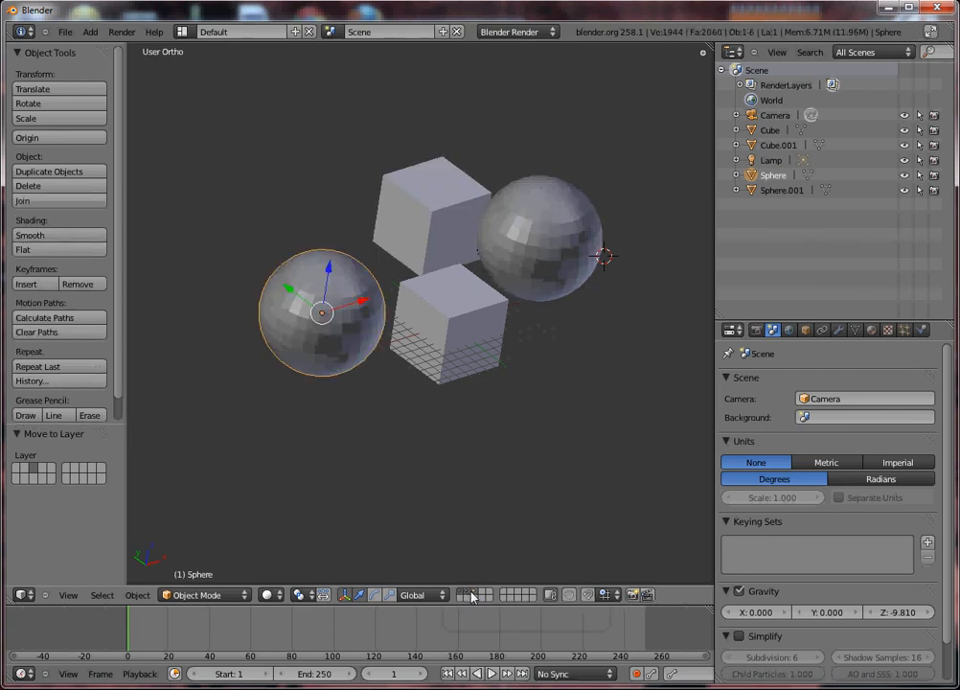
left_click(468, 596, "shift")
left_click(463, 593, "shift")
left_click(468, 596, "shift")
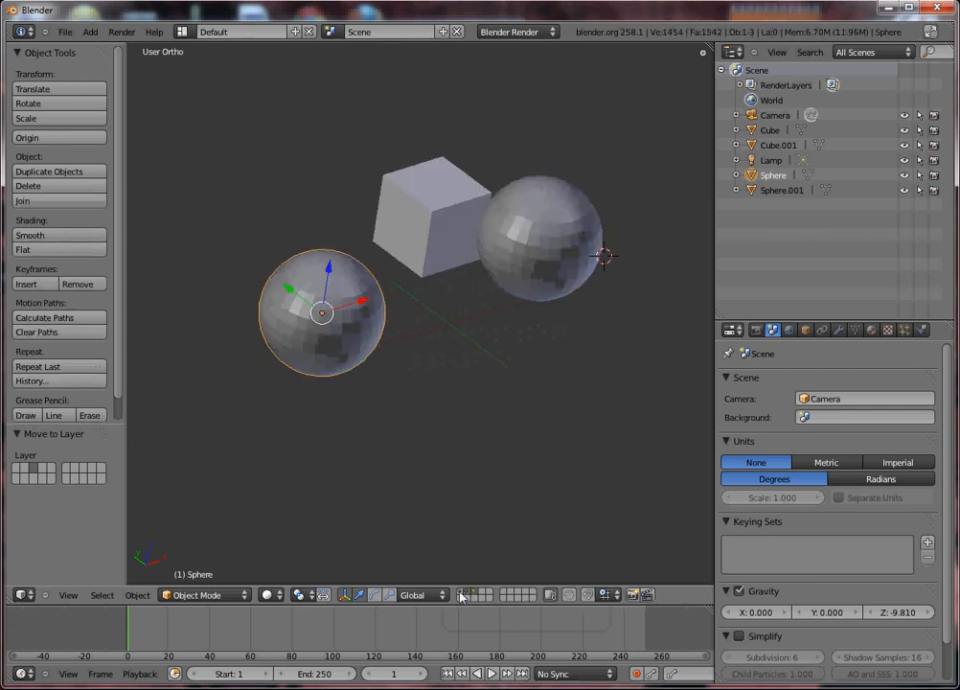
left_click(460, 595, "shift")
Look through the camera, pull it back along its local Z axis by about X 24.4, Y -22.7, Z 16.6, and shift it to reframe the objects.
key("KP_0")
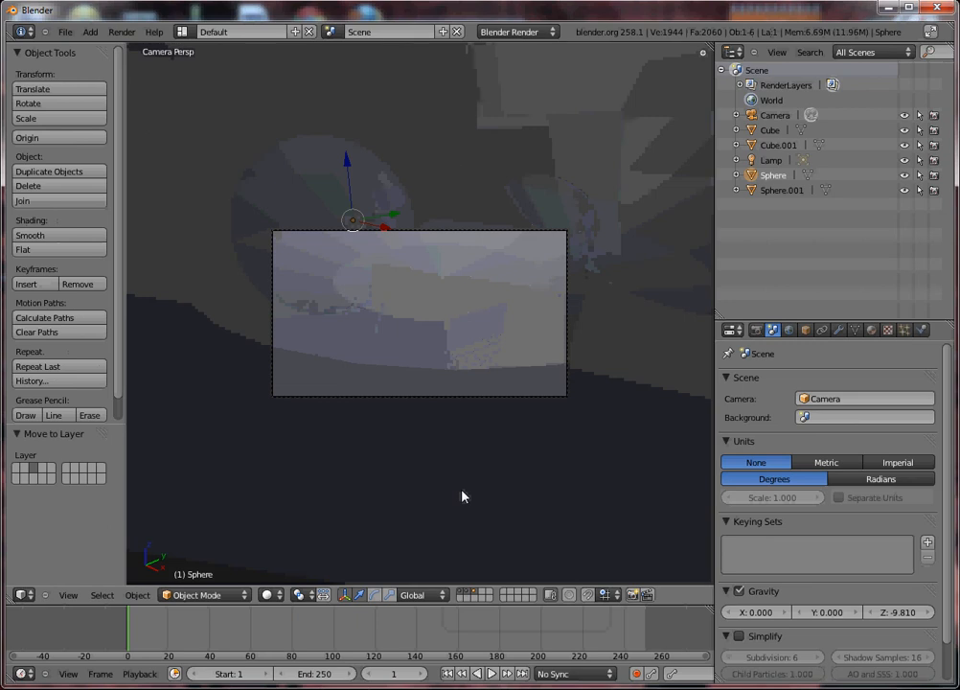
right_click(566, 353)
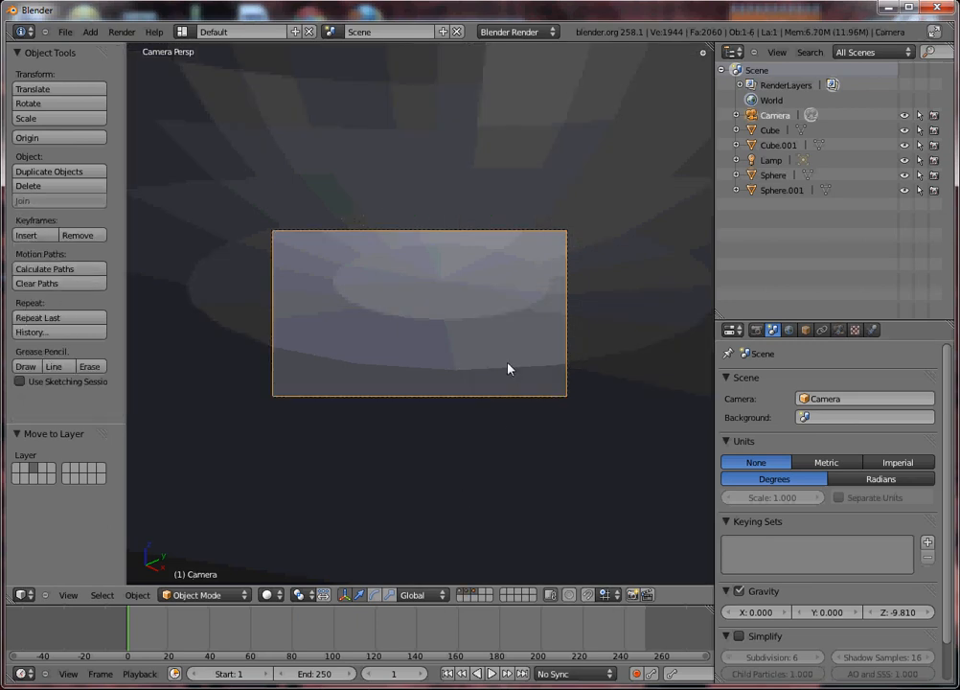
key("g")
key("z")
key("z")
left_click(508, 533)
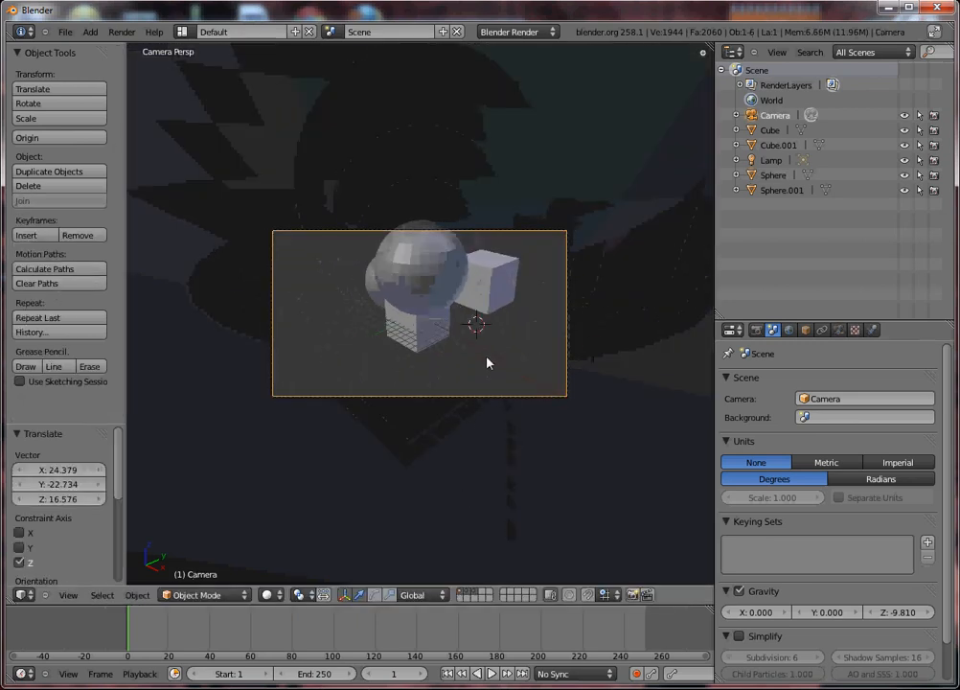
key("g")
left_click(240, 220)
key("shift+d")
left_click(372, 257)
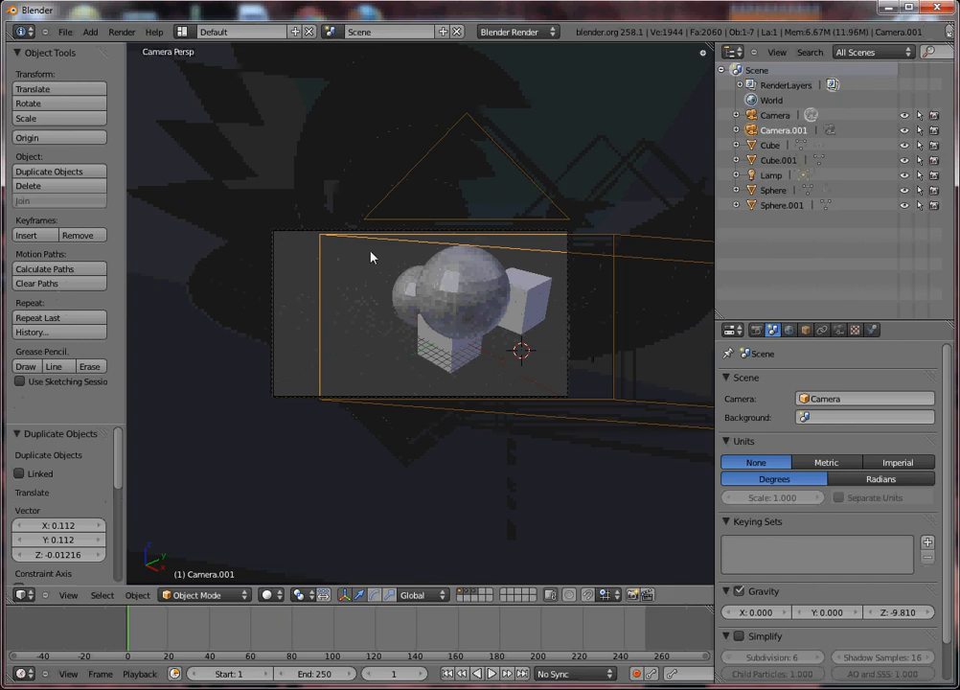
key("ctrl+z")
Fly the camera to a more frontal angle and move it until both spheres are inside the frame.
key("shift+f")
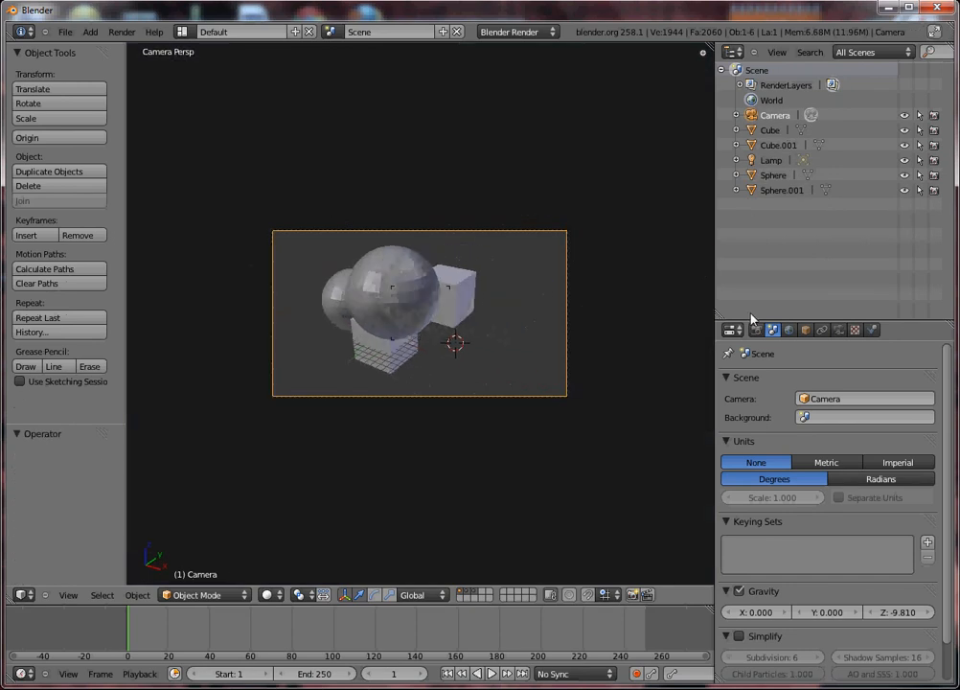
left_click(651, 314)
key("g")
left_click(83, 196)
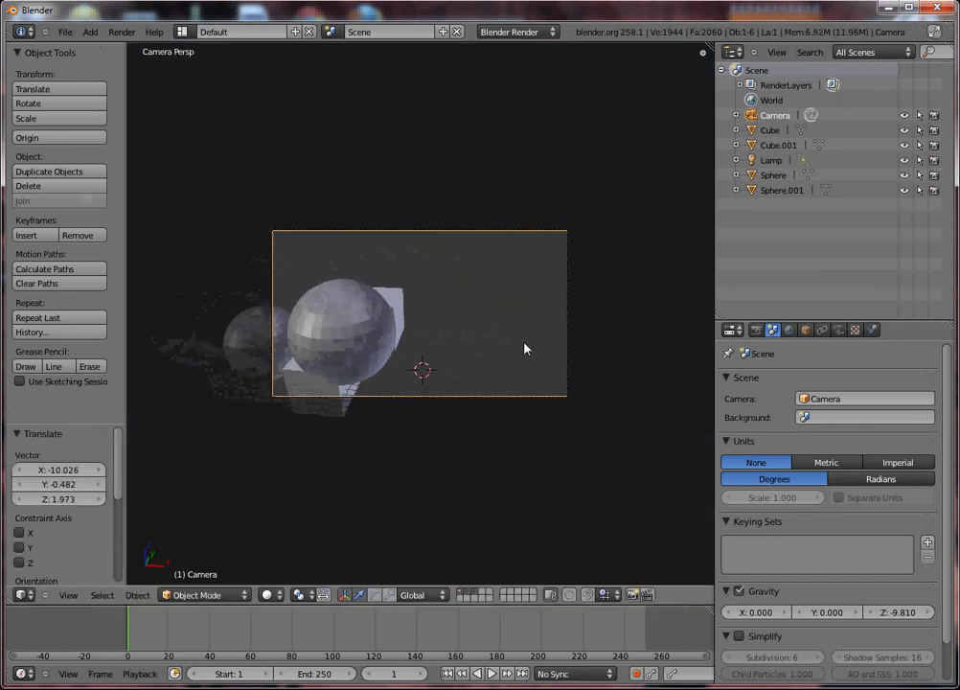
key("g")
left_click(527, 330)
key("g")
left_click(575, 343)
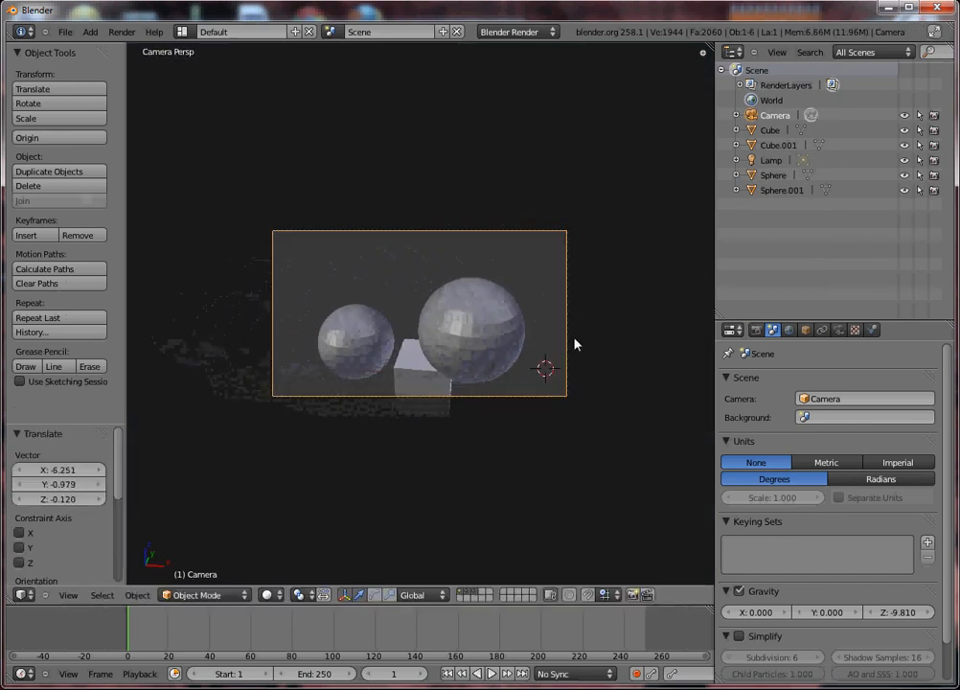
Fly and move the camera again to frame both spheres and both cubes, with a final move of about X -5.7, Y 1.0, Z -2.1.
key("g")
left_click(205, 305)
key("shift+f")
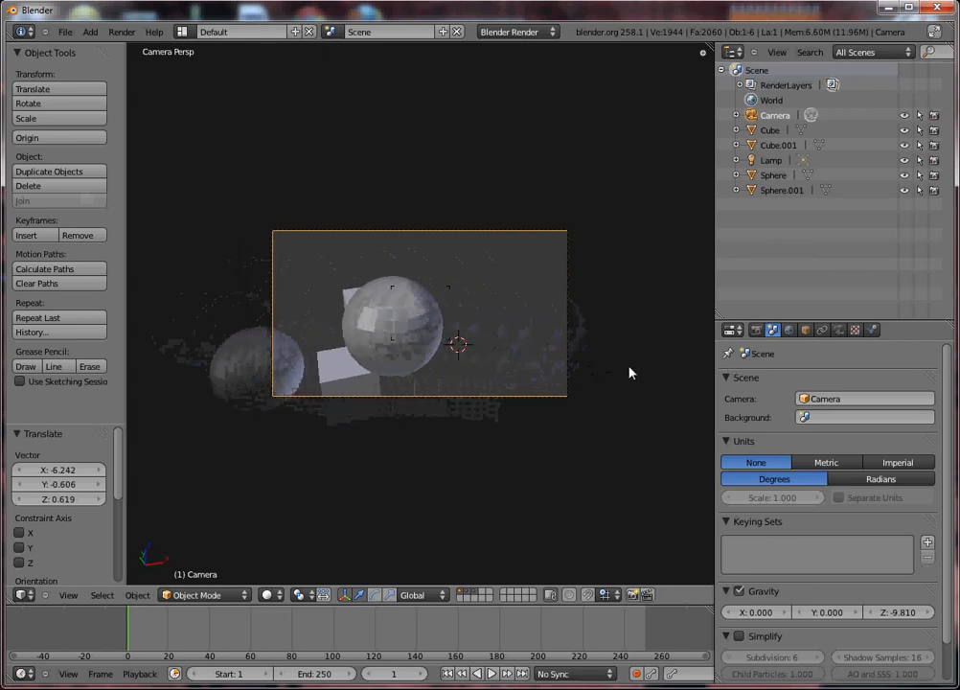
left_click(575, 378)
key("g")
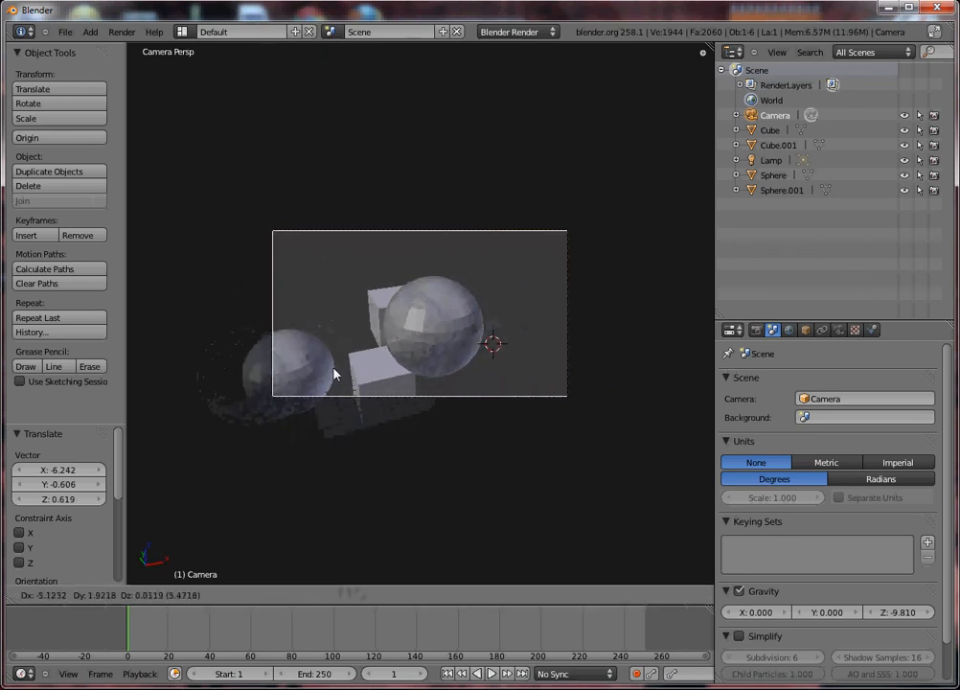
left_click(335, 373)
key("g")
left_click(335, 427)
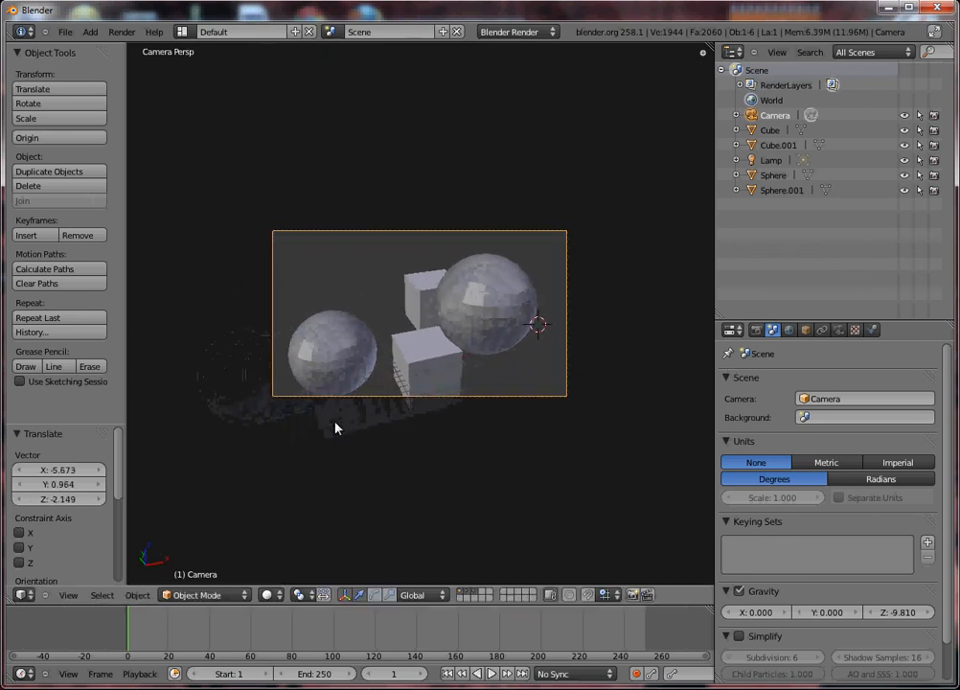
Render the camera view with layers 1, 2 and 3 displayed, and return to the scene.
key("F12")
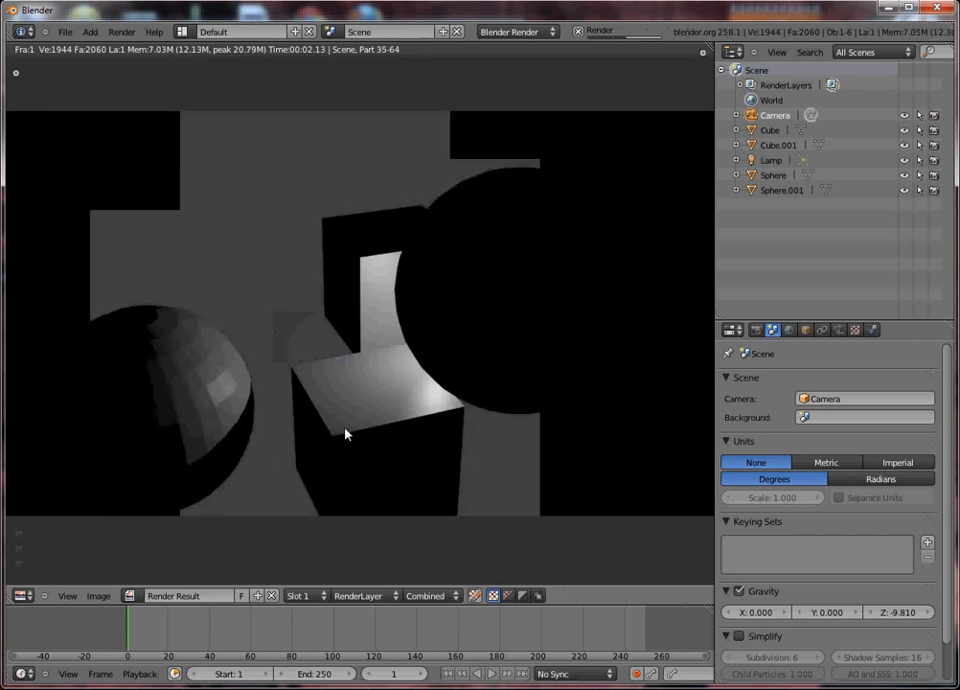
key("Escape")
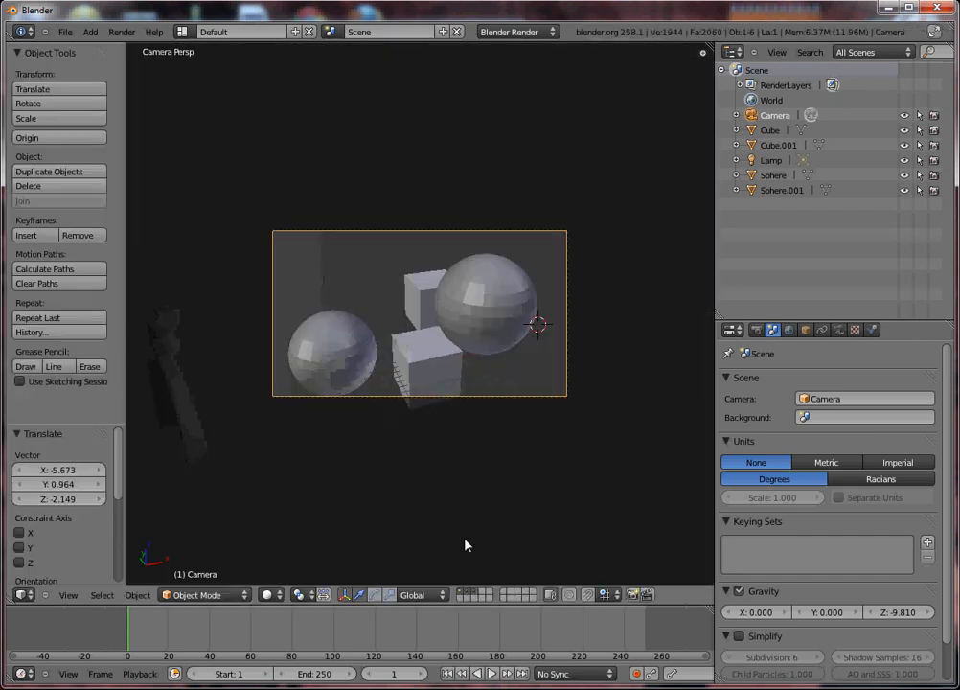
Display only layer 2, render the camera view twice, and return to the scene after each render.
left_click(470, 595)
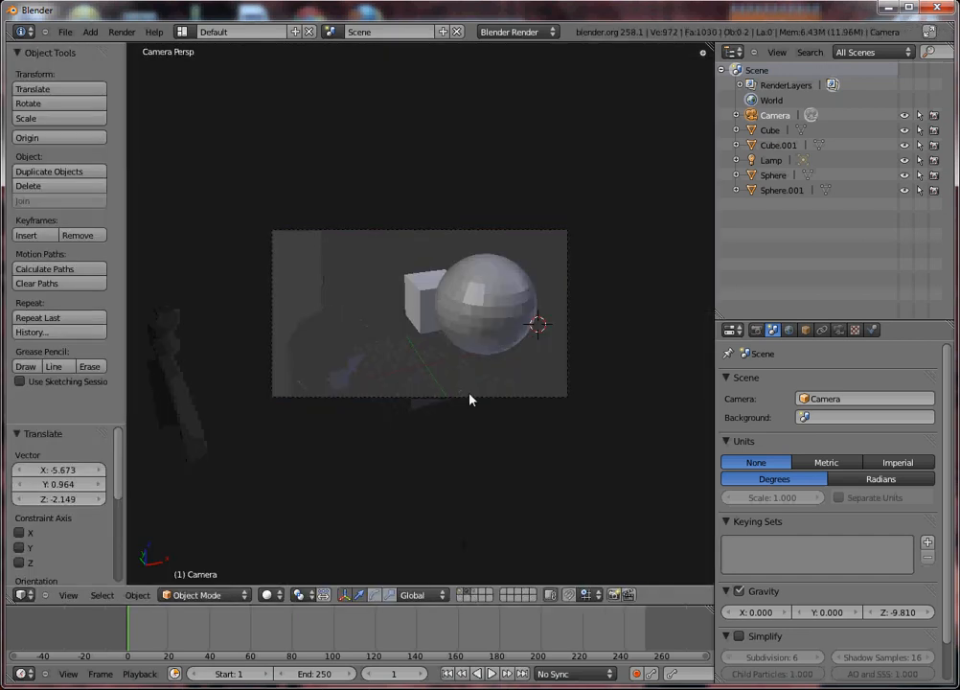
key("F12")
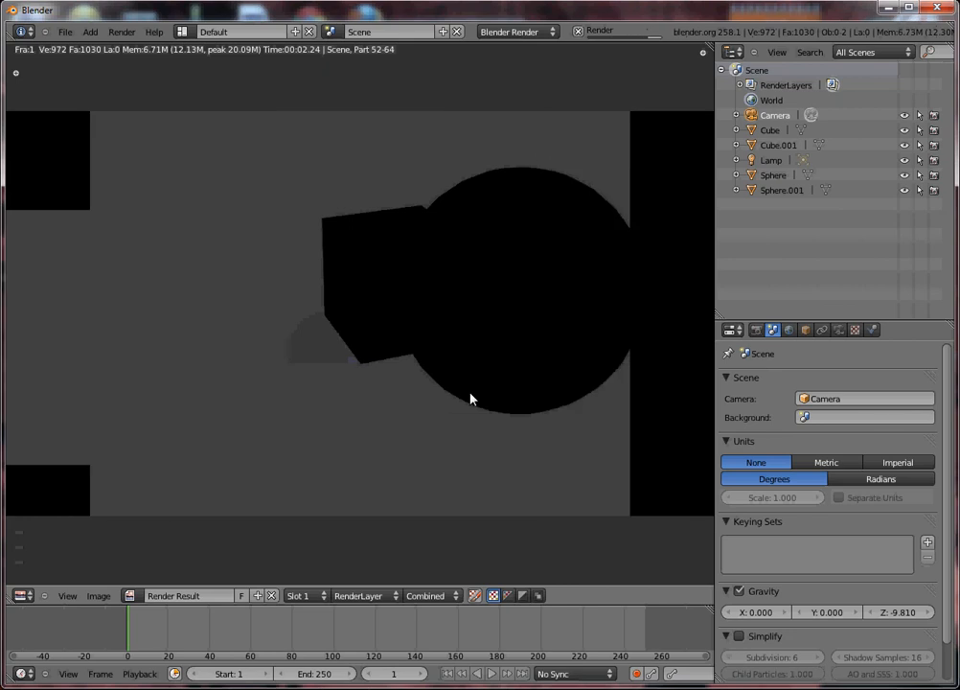
key("Escape")
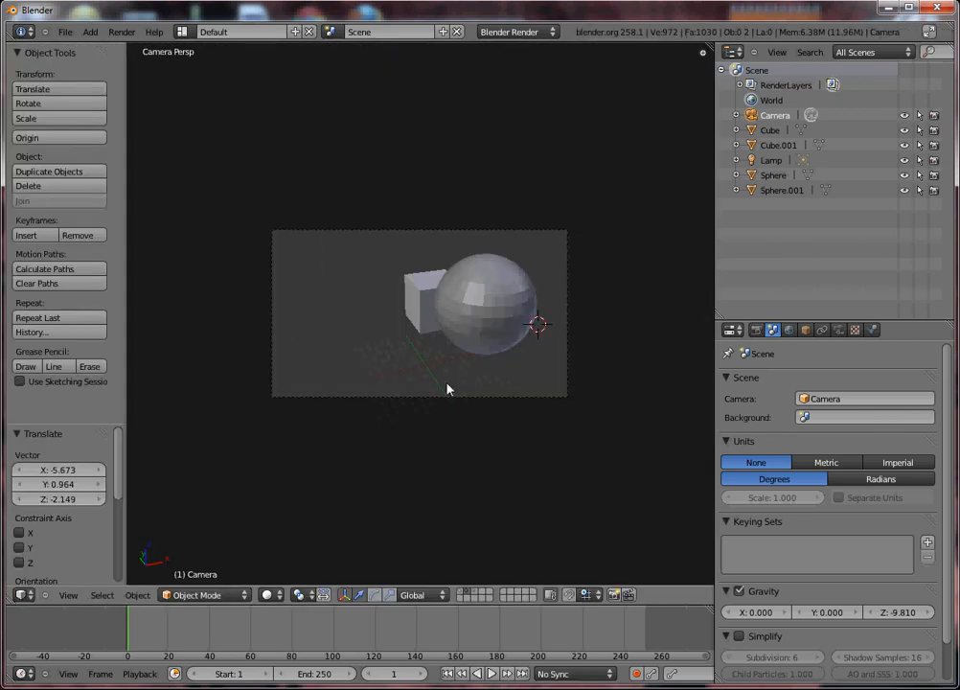
key("F12")
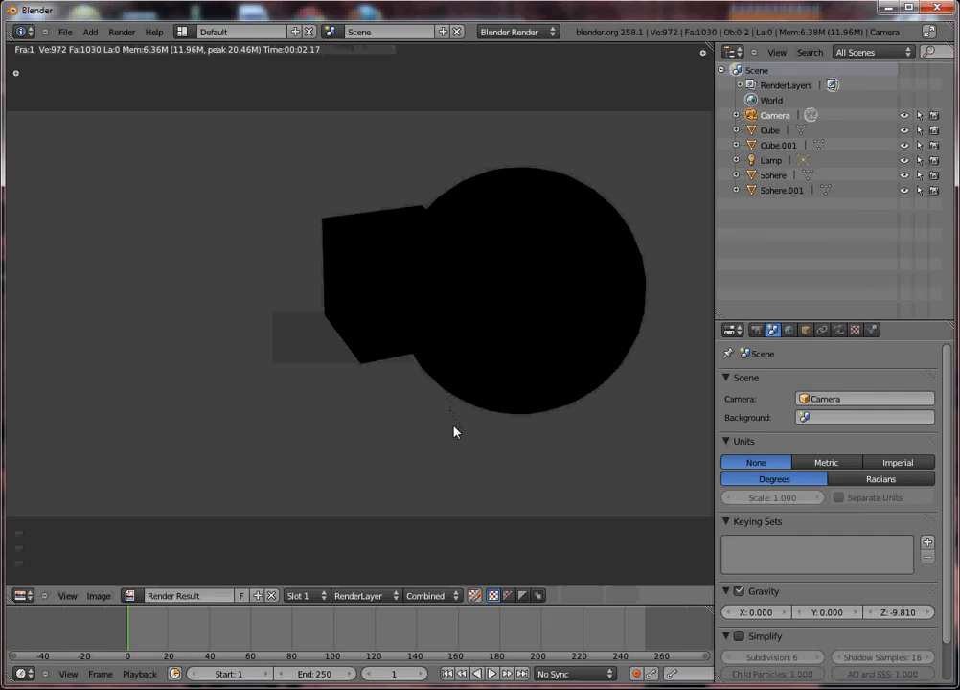
key("Escape")
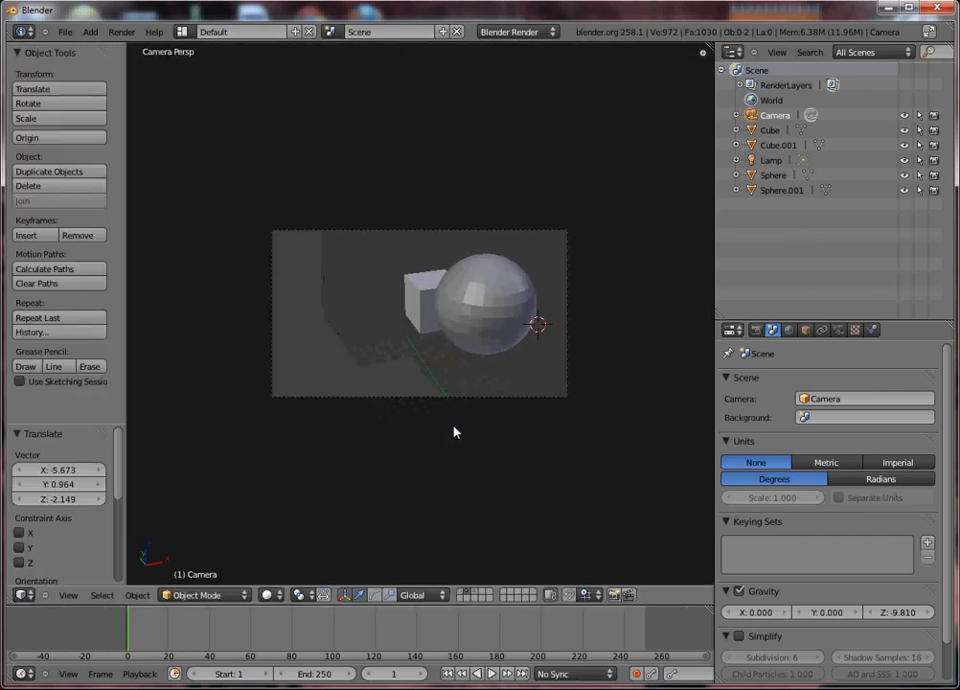